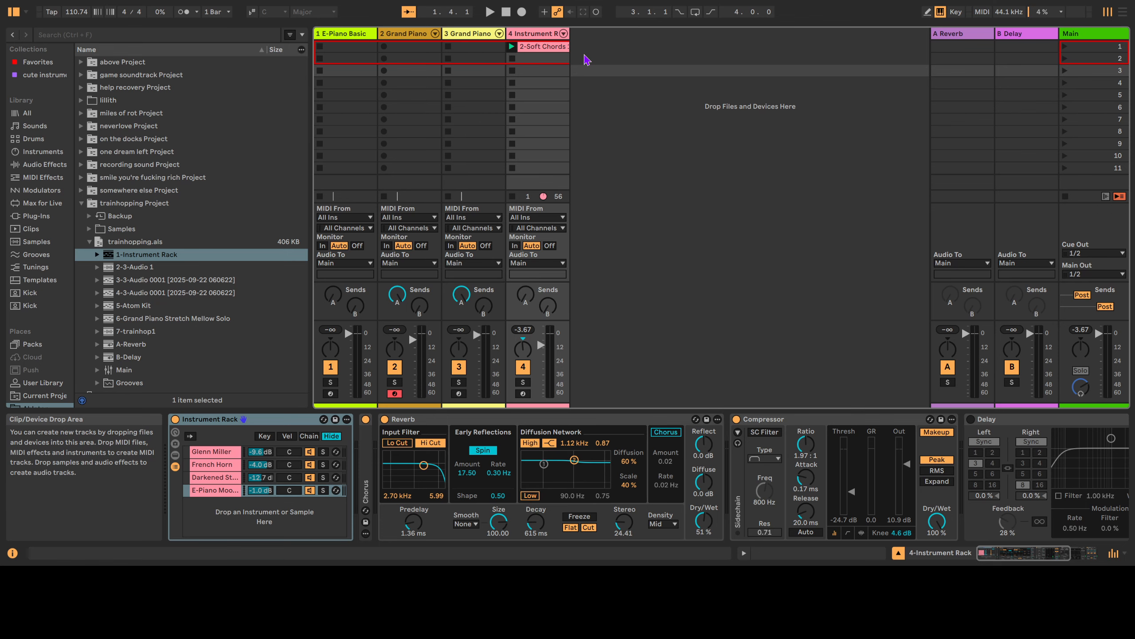
# Open track 4's 2-Soft Chords clip in the piano roll to see its chord notes.
pyautogui.doubleClick(556, 52)
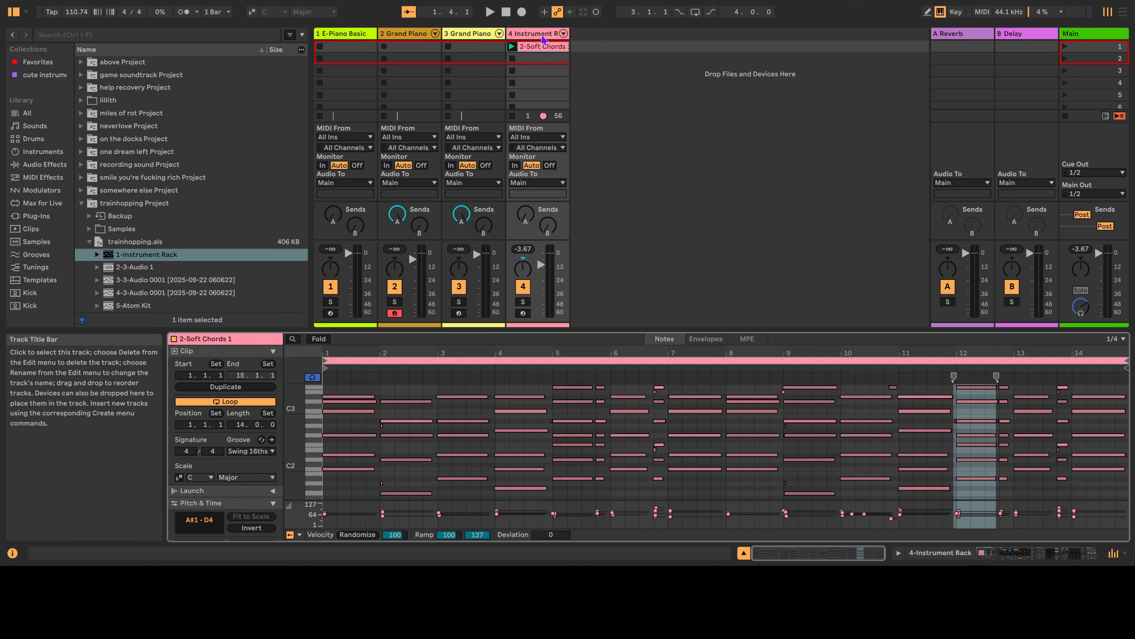
# Play the chords, then show track 4's devices and the E-Piano Basic instrument chain.
pyautogui.press('space')
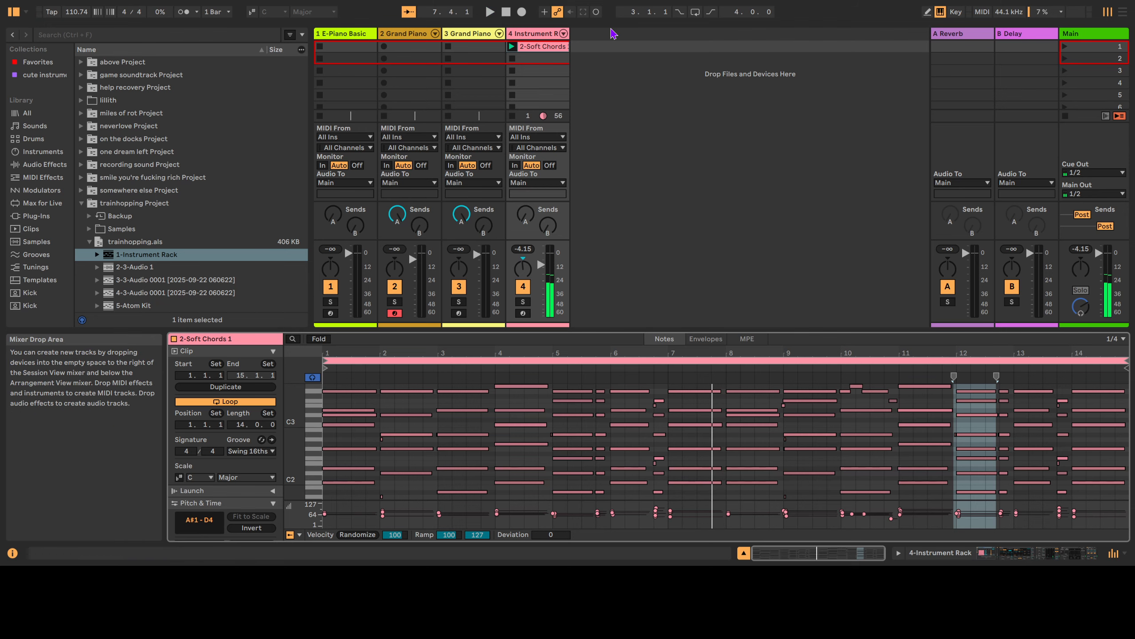
pyautogui.click(538, 35)
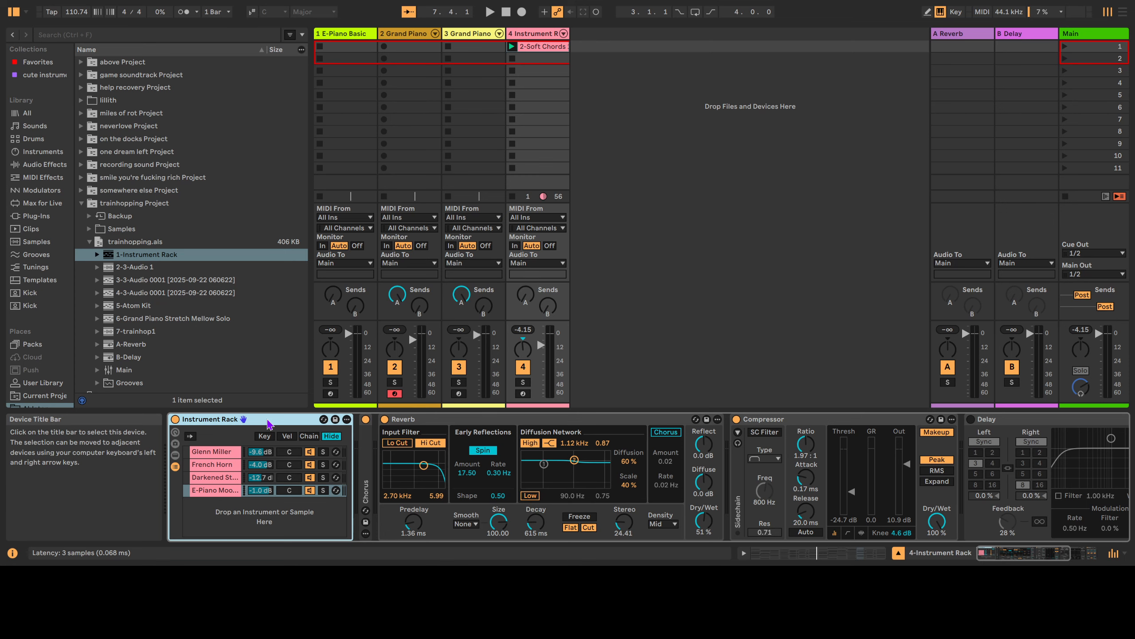
pyautogui.click(361, 34)
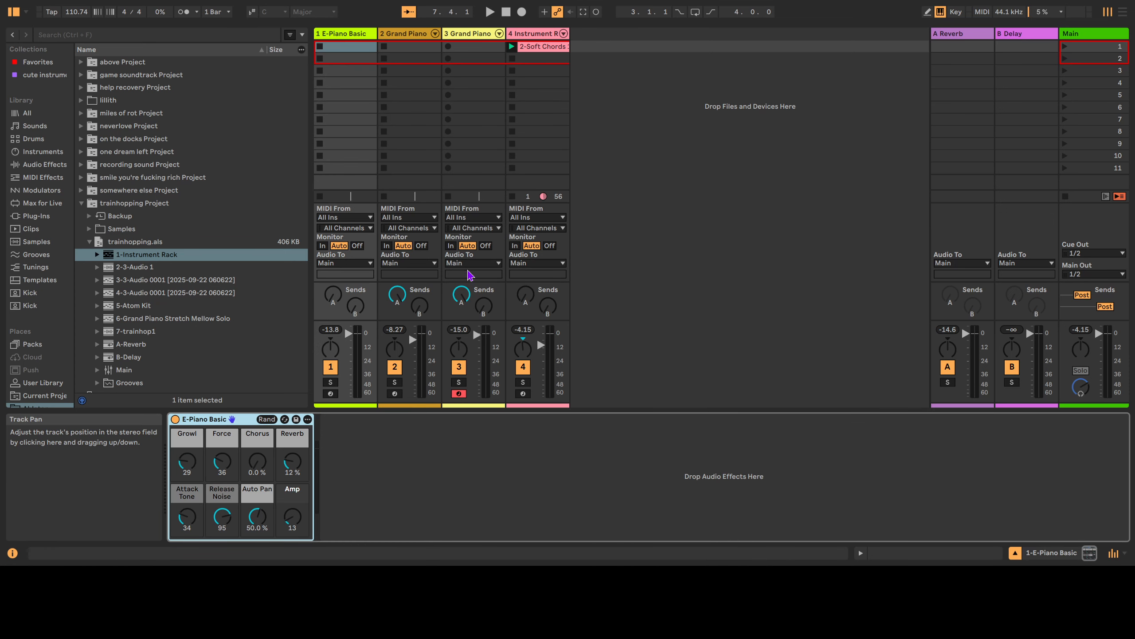
# Preview Sounds > Piano & Keys > Synth Keys presets and drop Analog Piano onto a new track.
pyautogui.click(37, 128)
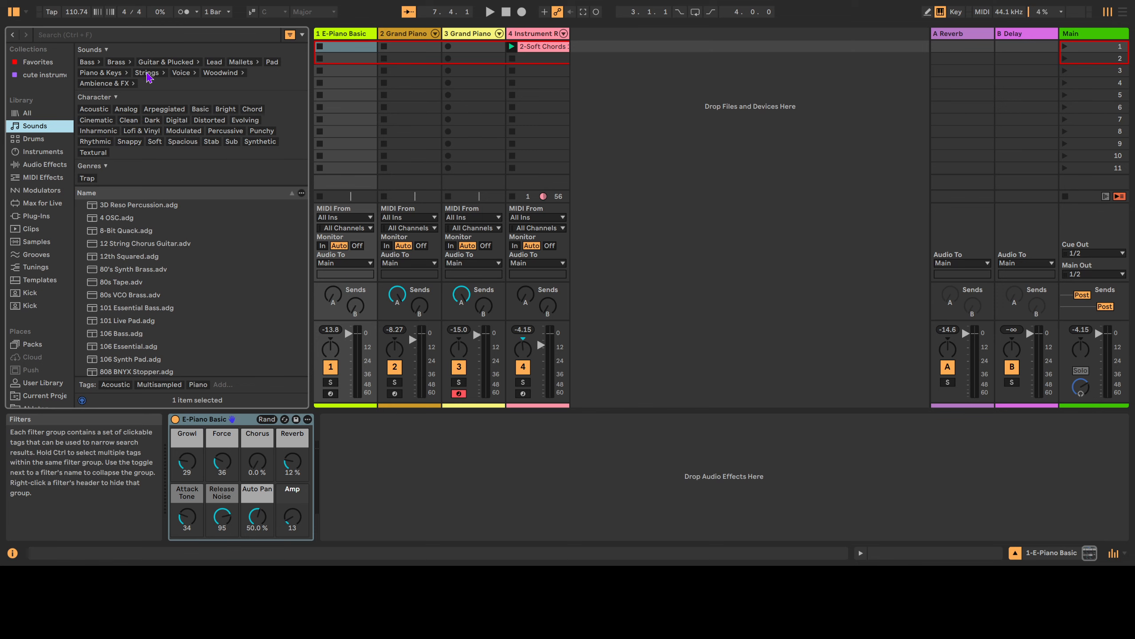
pyautogui.click(123, 77)
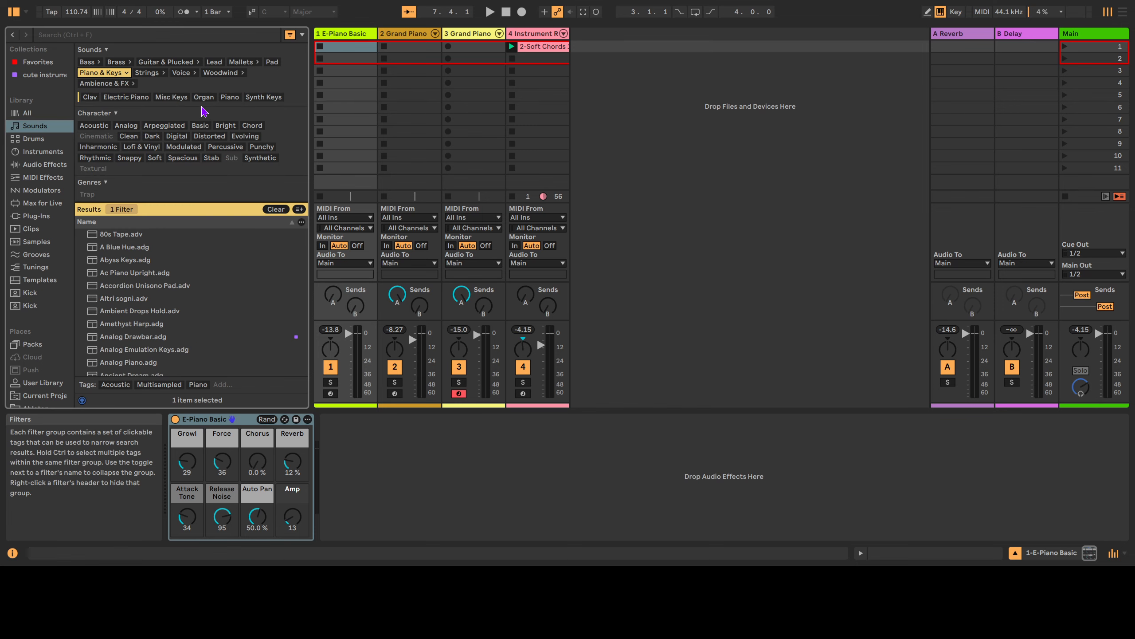
pyautogui.click(248, 97)
pyautogui.click(128, 336)
pyautogui.click(165, 313)
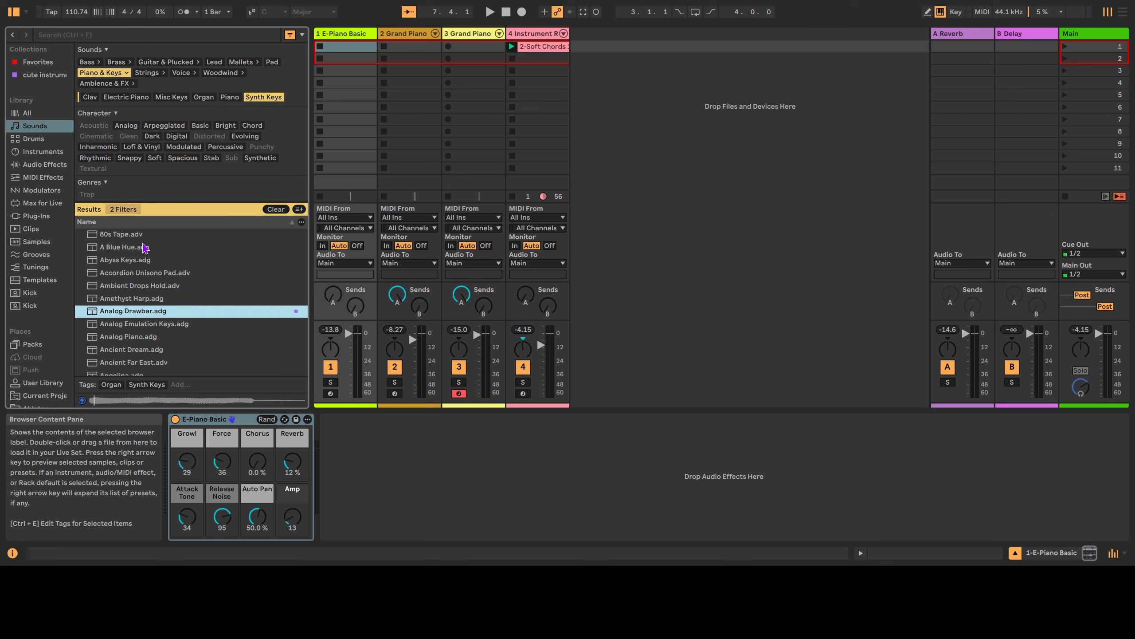
pyautogui.click(138, 299)
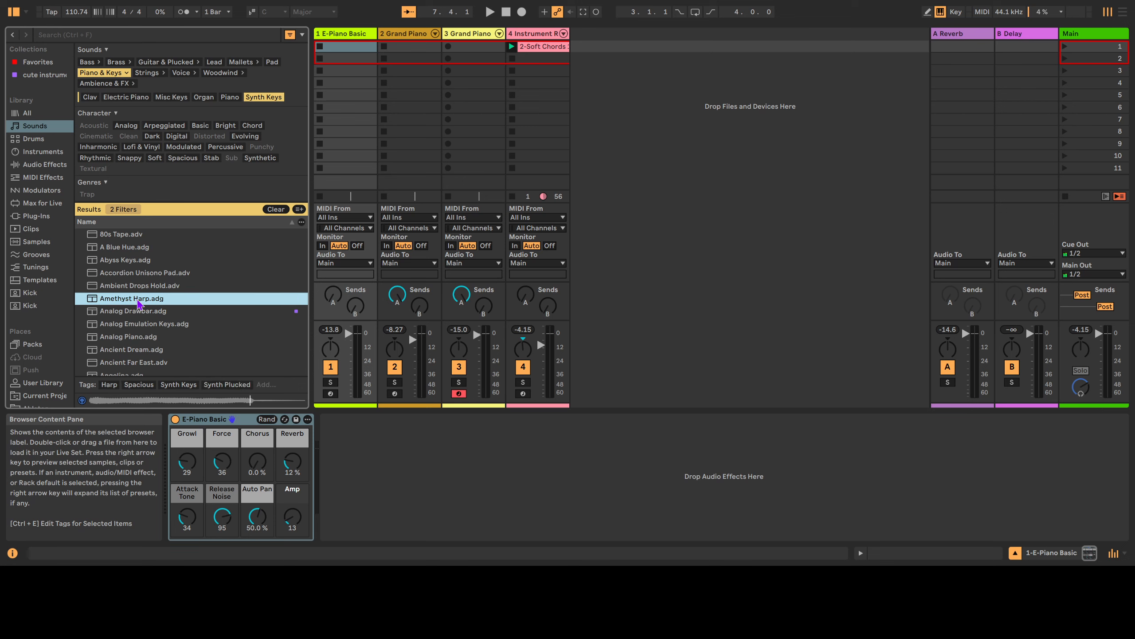
pyautogui.click(137, 339)
pyautogui.click(138, 351)
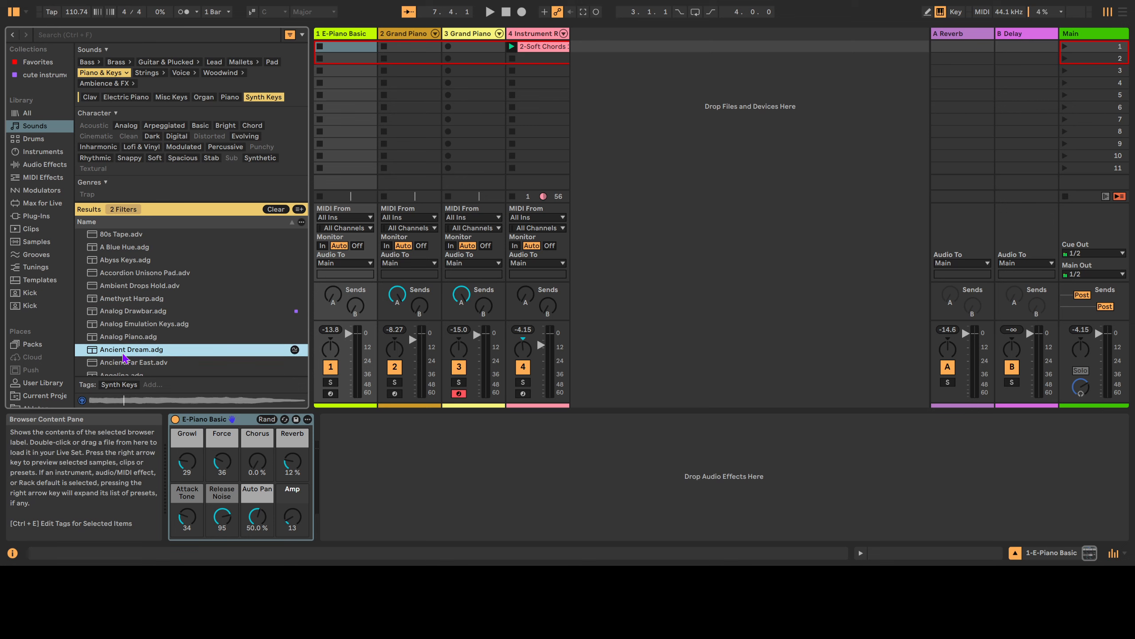
pyautogui.click(132, 341)
pyautogui.moveTo(134, 338); pyautogui.dragTo(587, 244)
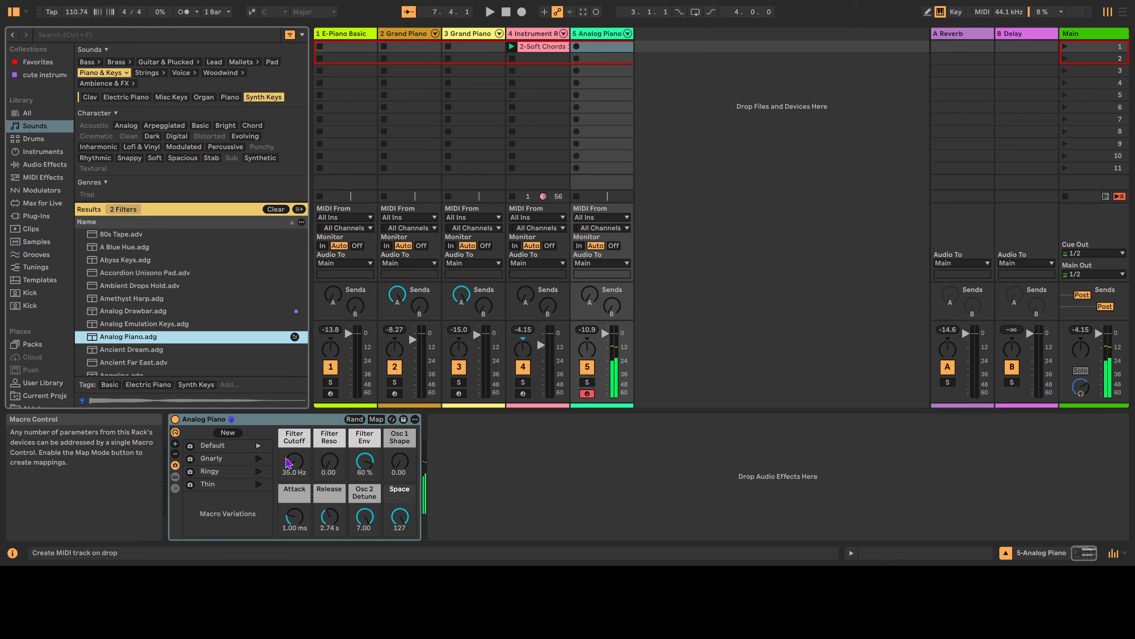
# Group the Analog Piano device into an Instrument Rack with Ctrl+G and show its chain list.
pyautogui.click(303, 420)
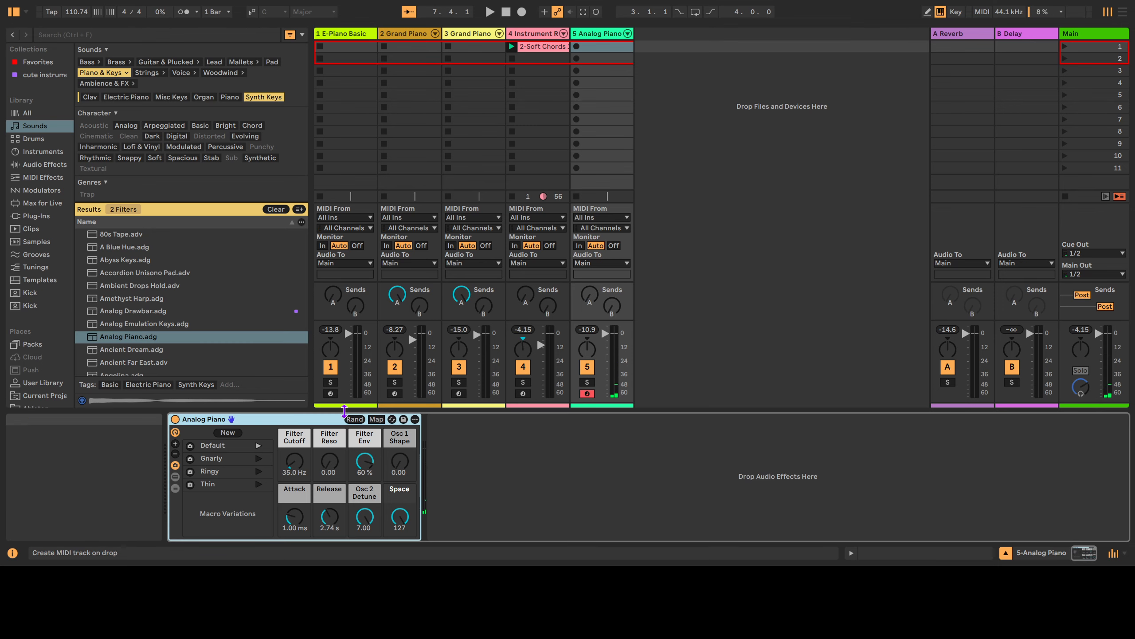
pyautogui.hotkey('ctrl', 'g')
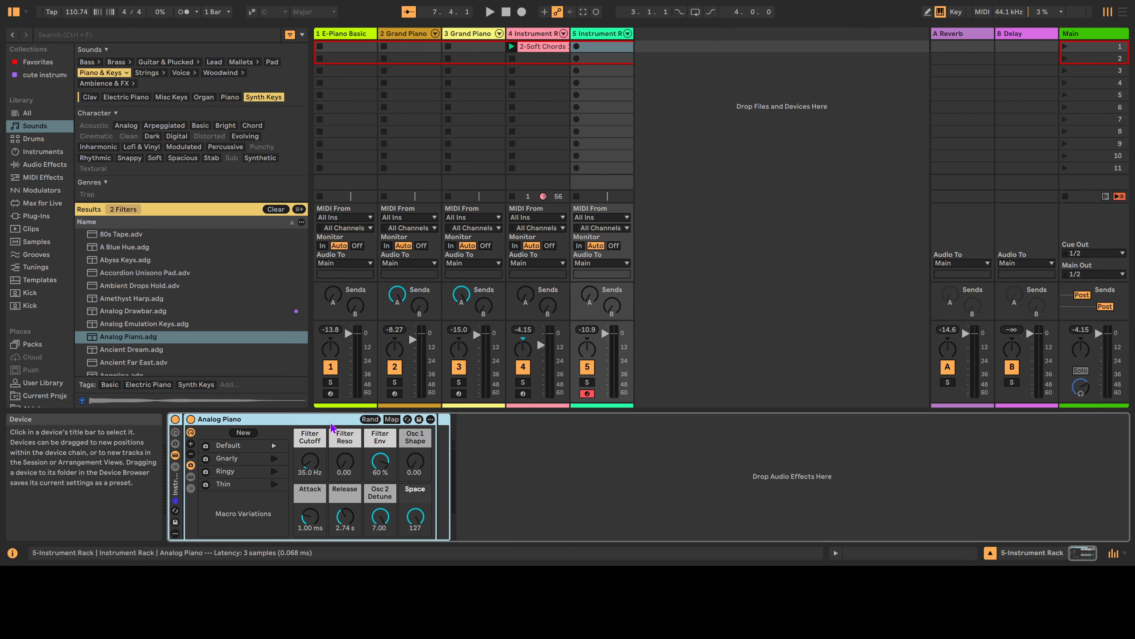
pyautogui.click(175, 467)
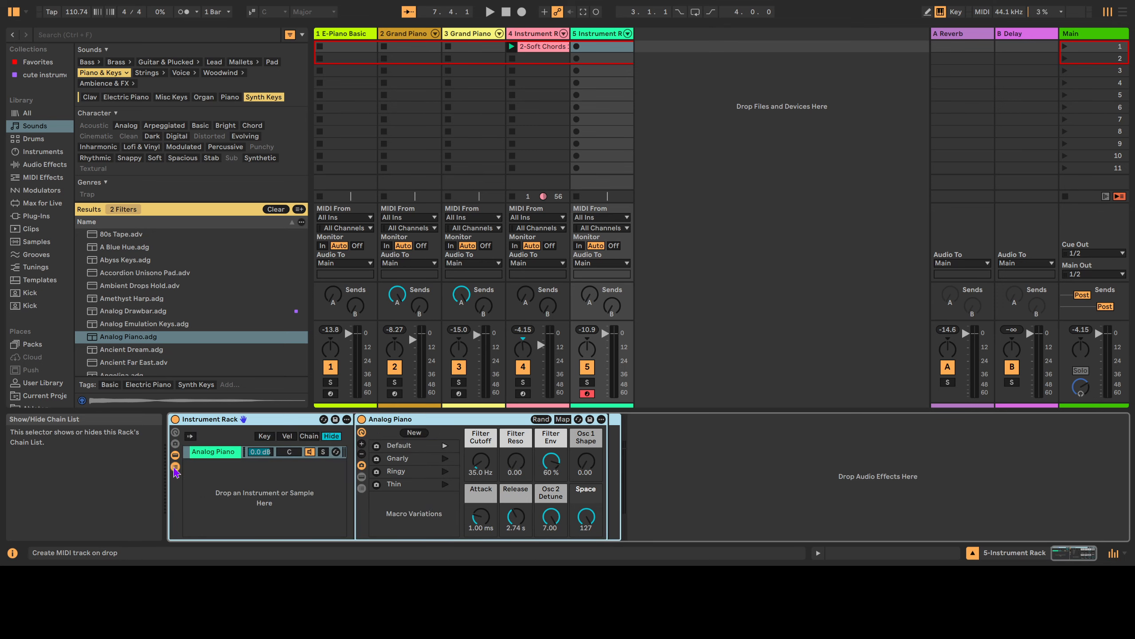
pyautogui.click(251, 492)
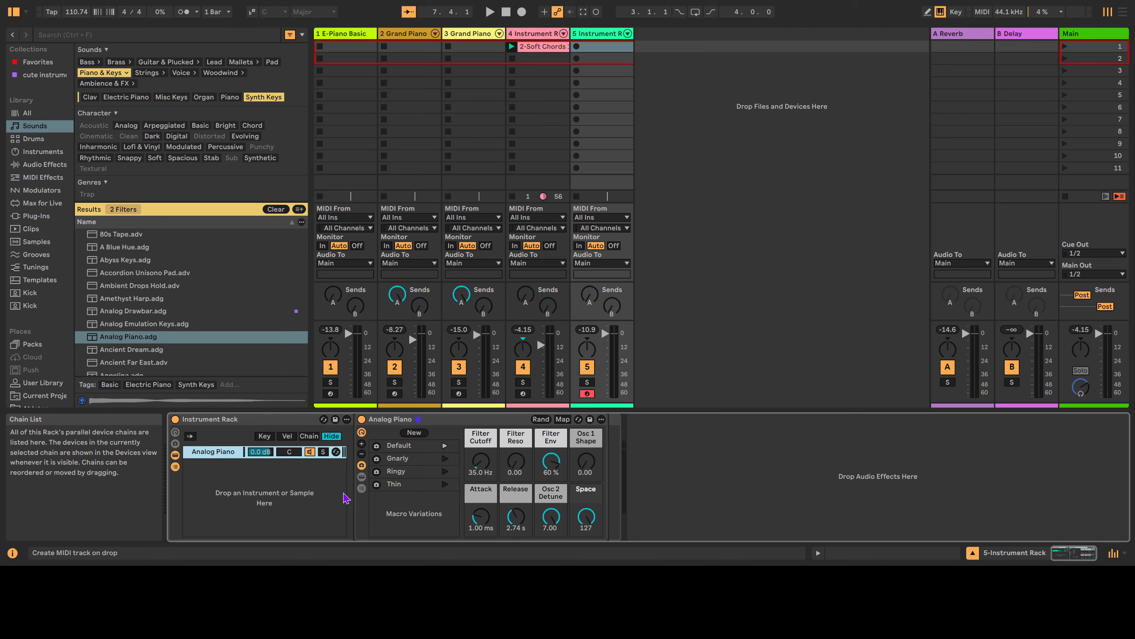
# Filter Sounds to Woodwind and add the Lontano preset as a second rack chain.
pyautogui.scroll(-5, 147, 317)
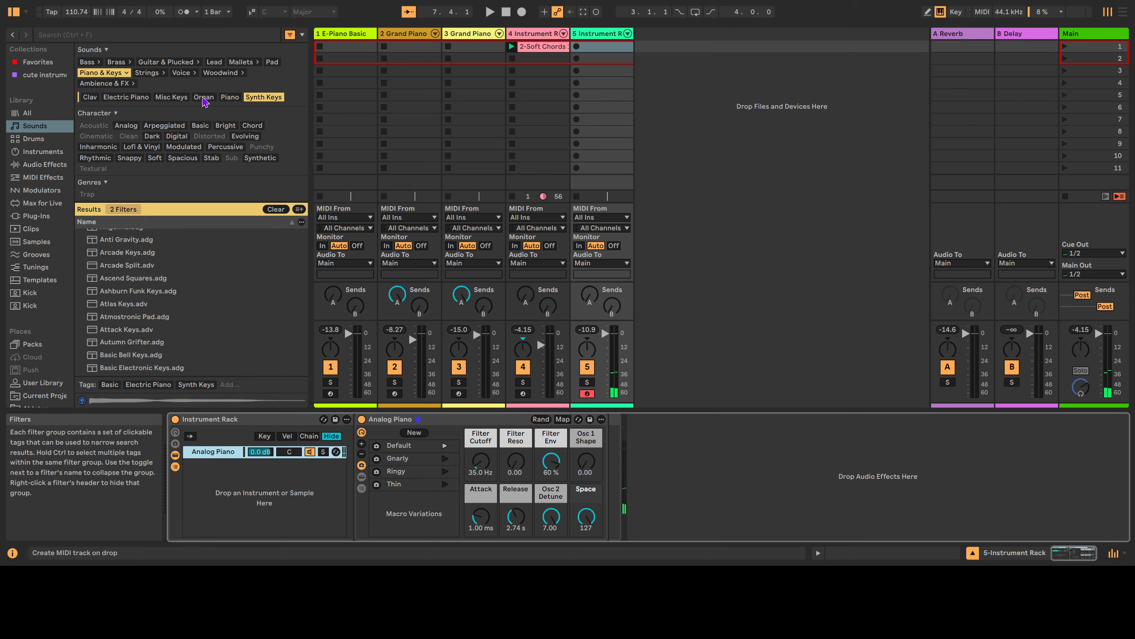
pyautogui.click(217, 74)
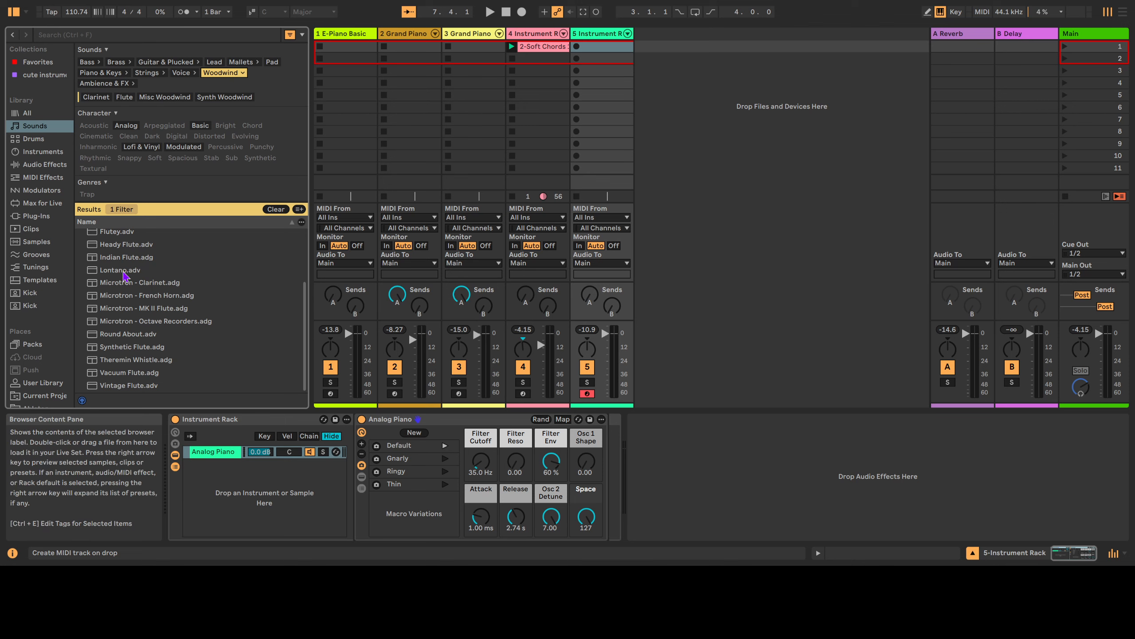
pyautogui.click(137, 270)
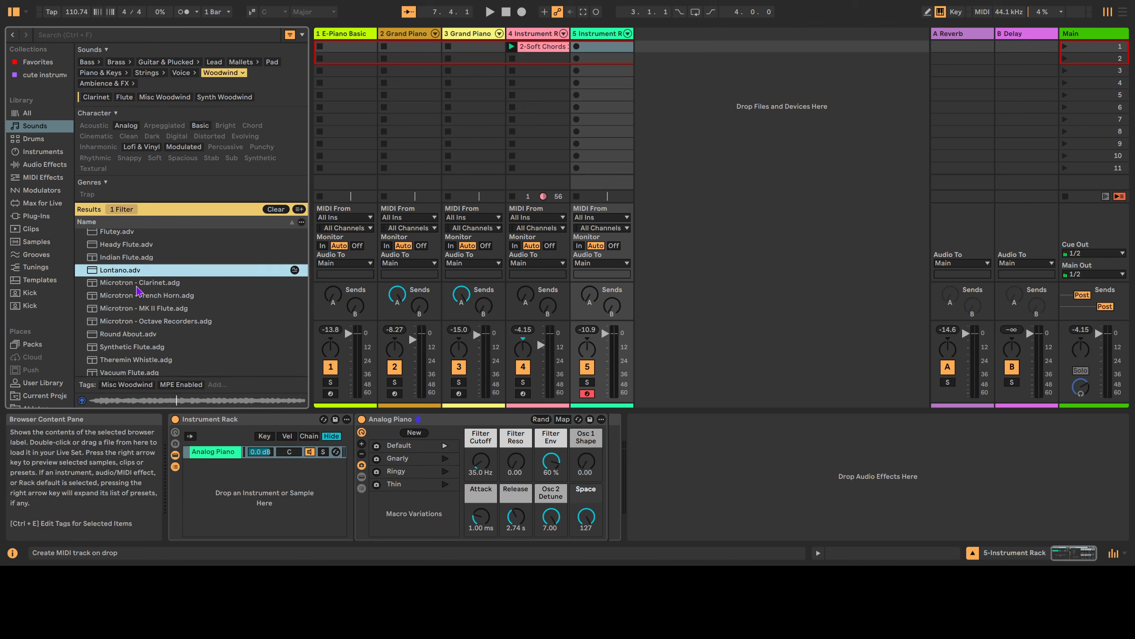
pyautogui.moveTo(132, 271); pyautogui.dragTo(207, 477)
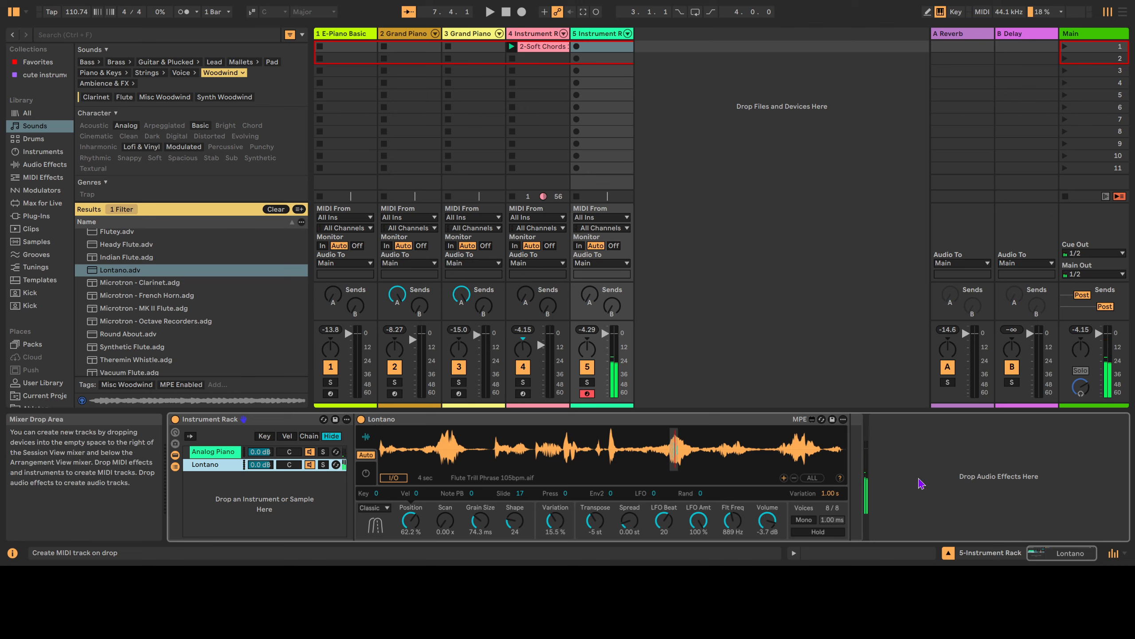
# Drag a Reverb from Audio Effects in after track 5's Instrument Rack.
pyautogui.click(879, 461)
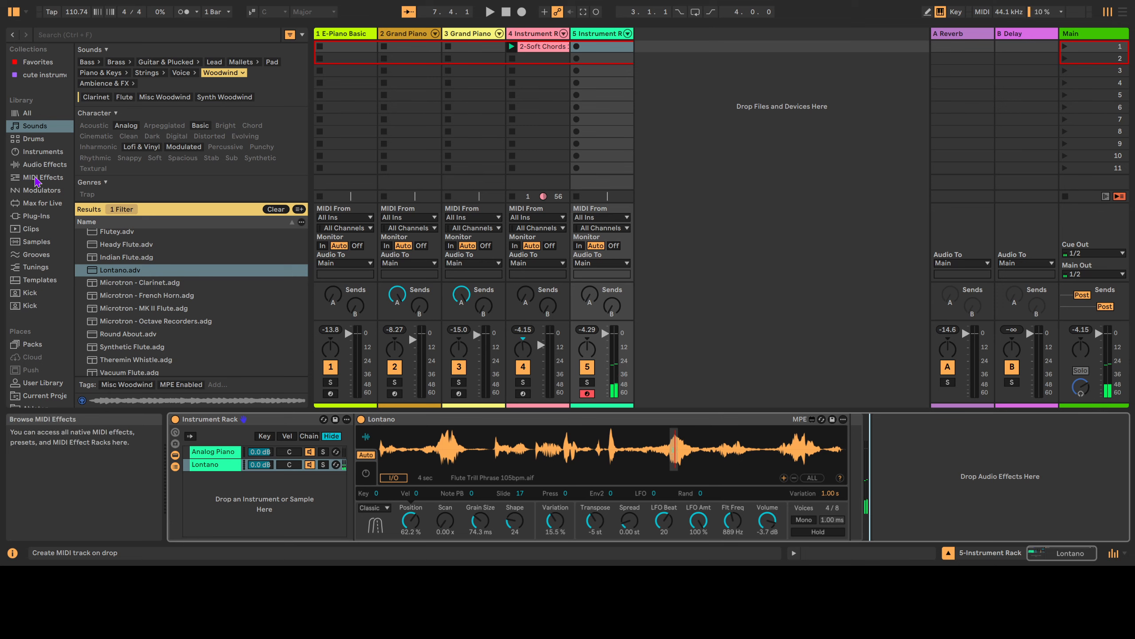
pyautogui.click(45, 164)
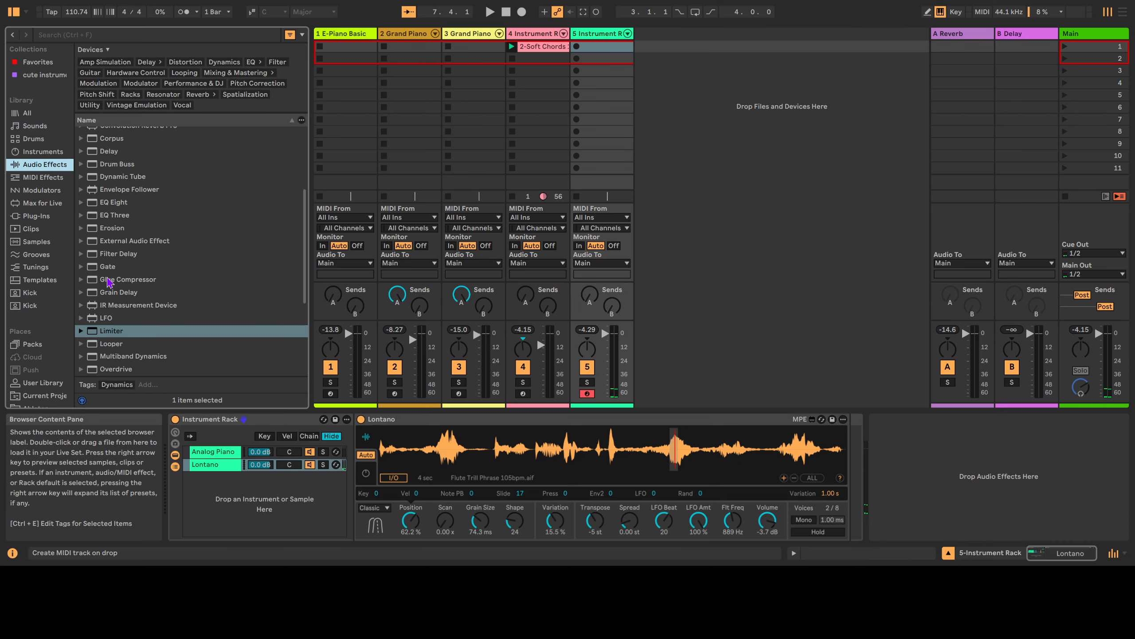
pyautogui.scroll(-5, 111, 278)
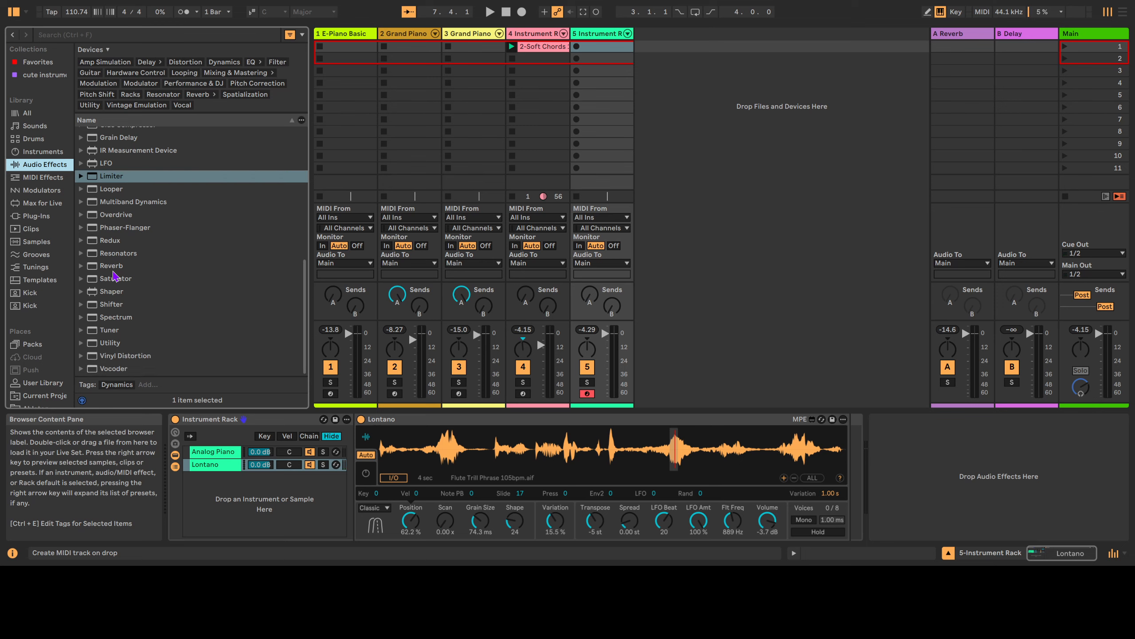
pyautogui.moveTo(119, 268)
pyautogui.mouseDown()
pyautogui.moveTo(937, 464)
pyautogui.moveTo(968, 461)
pyautogui.moveTo(959, 472)
pyautogui.mouseUp()
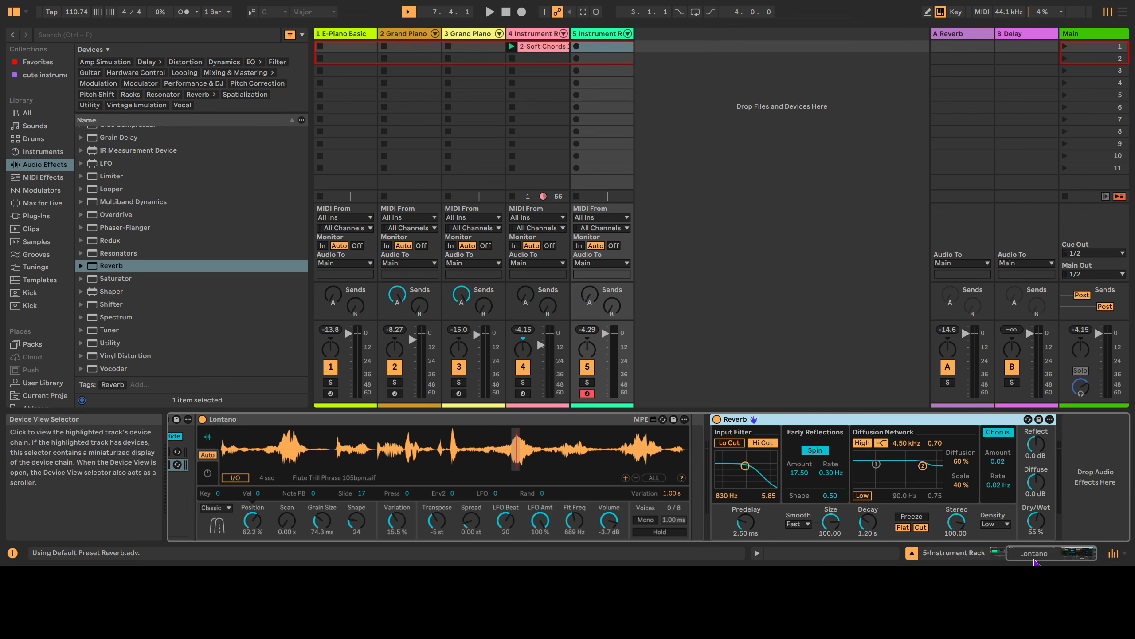
# Set the Reverb decay to 24.3 s and raise Dry/Wet toward fully wet while auditioning 2-Soft Chords.
pyautogui.moveTo(1036, 521); pyautogui.dragTo(1036, 496)
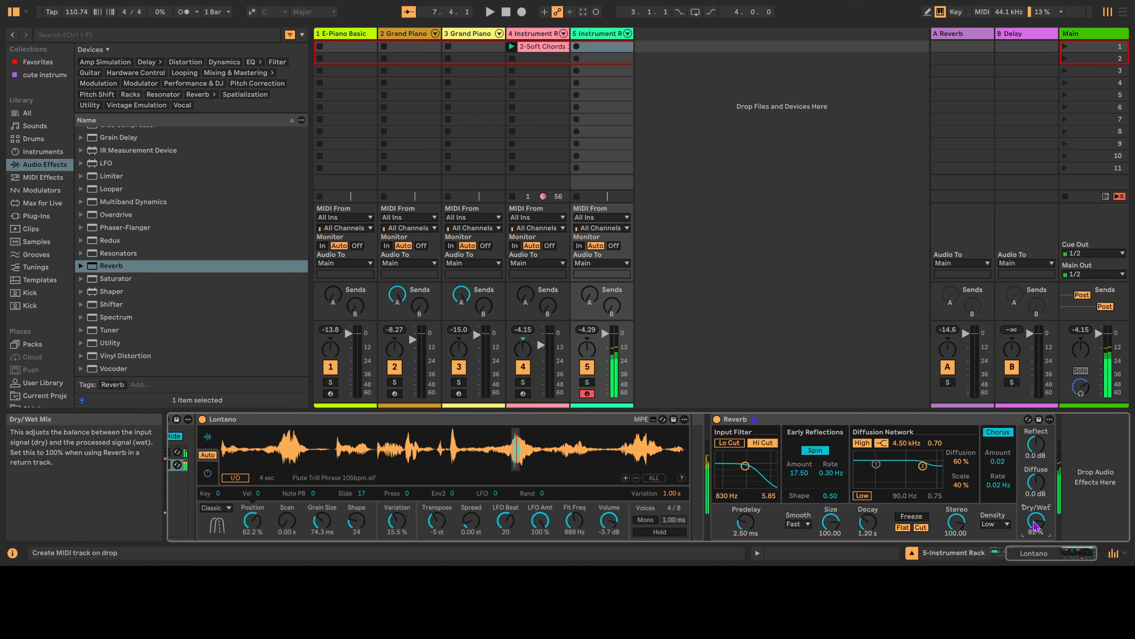
pyautogui.moveTo(859, 531); pyautogui.dragTo(859, 504)
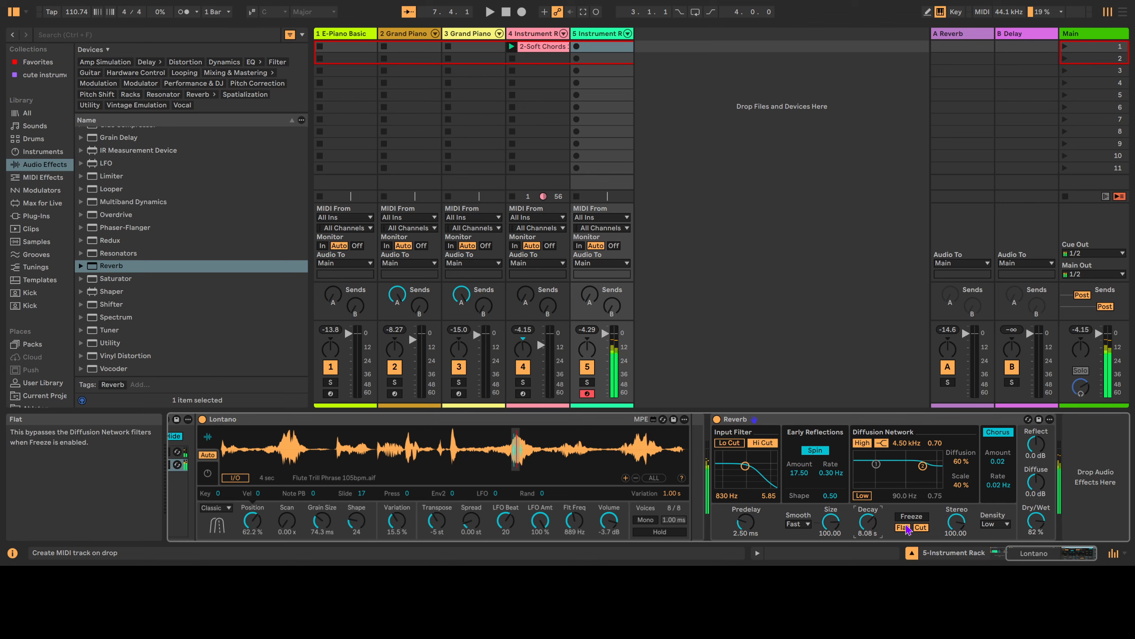
pyautogui.click(511, 44)
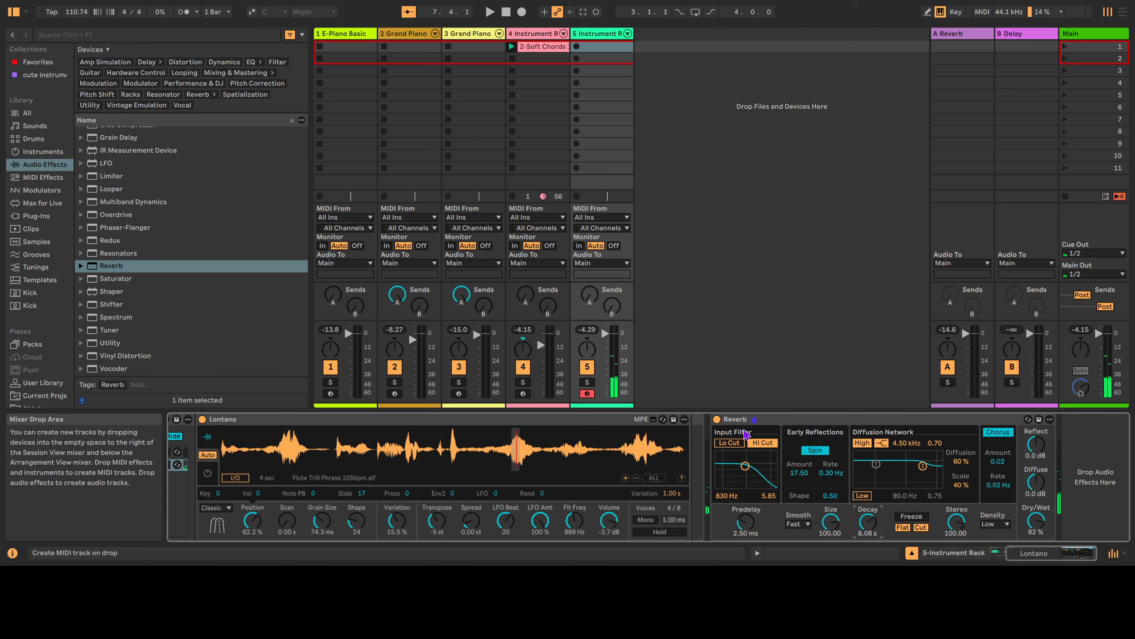
pyautogui.moveTo(867, 521); pyautogui.dragTo(867, 492)
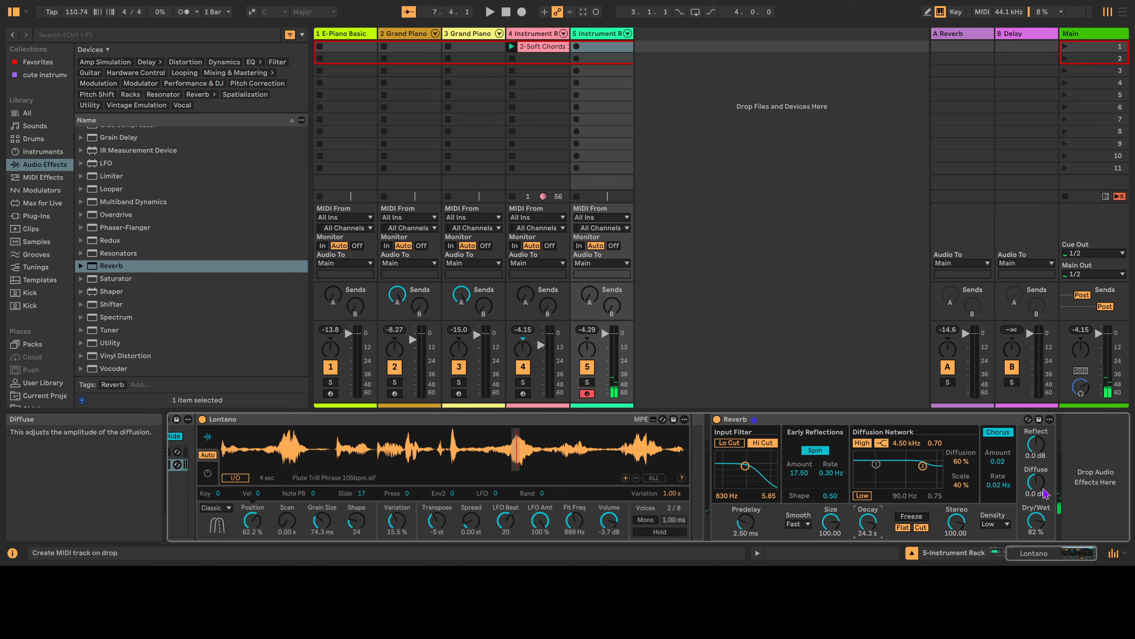
pyautogui.moveTo(1041, 521); pyautogui.dragTo(1041, 510)
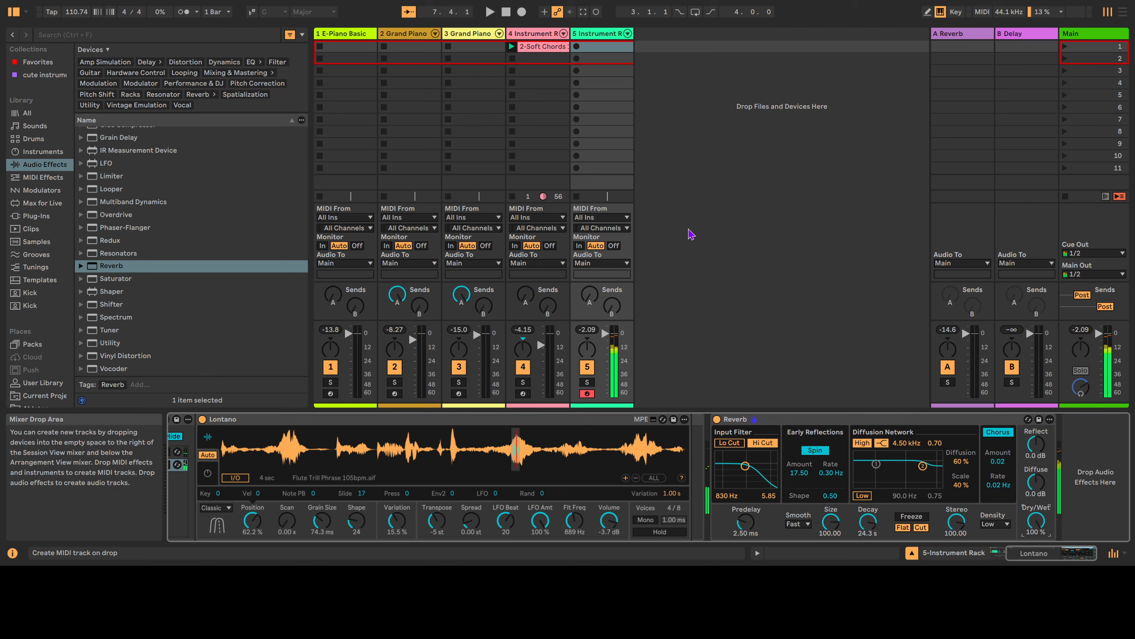
# Stop playback and open the 5-Instrument Rack 1 chord clip in the note editor.
pyautogui.click(506, 12)
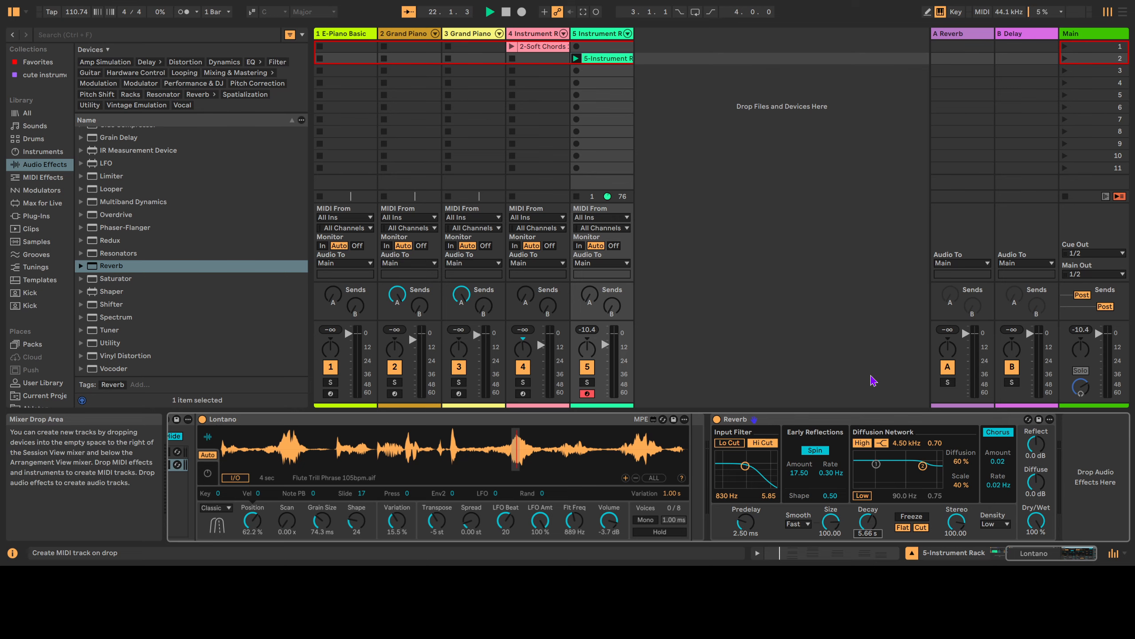
pyautogui.doubleClick(614, 60)
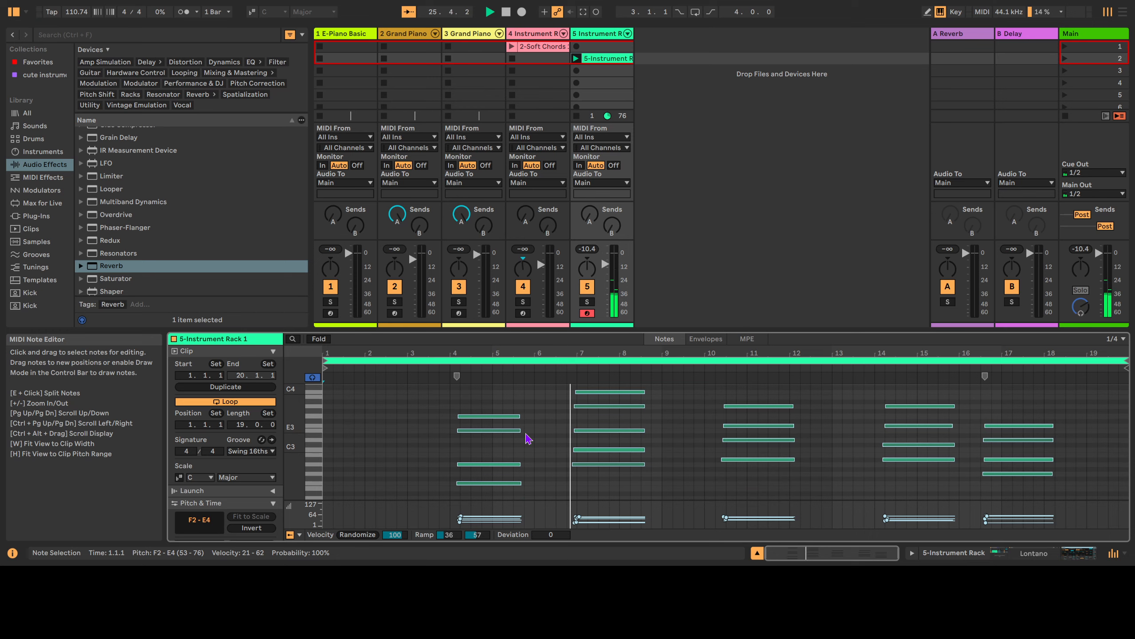
# Delete the 1 E-Piano Basic track together with both Grand Piano tracks.
pyautogui.scroll(1, 527, 438)
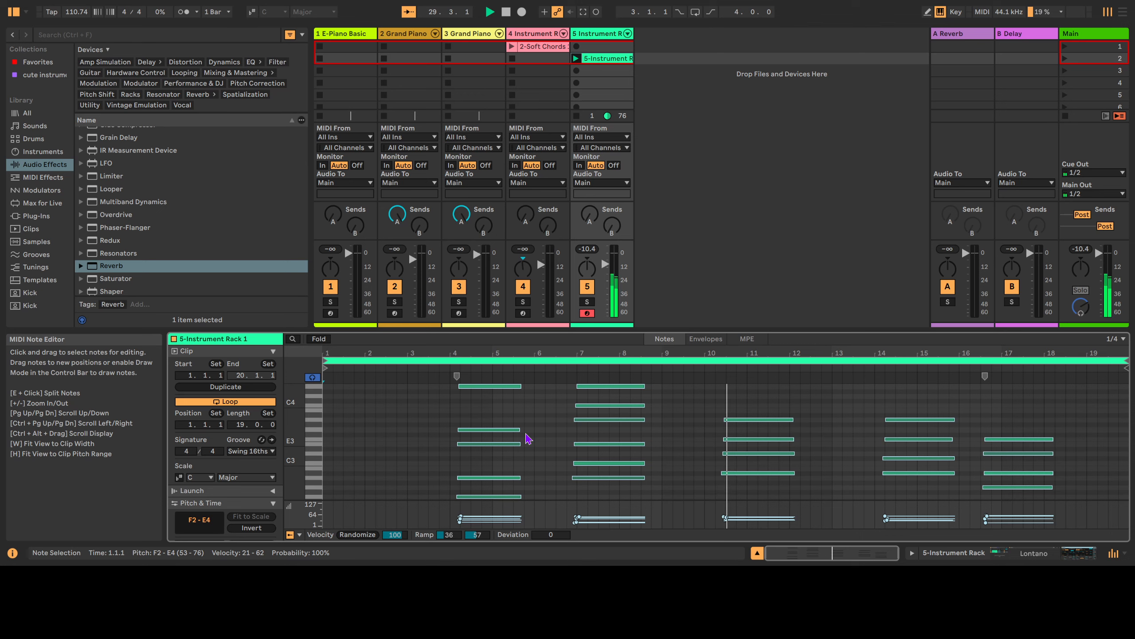
pyautogui.click(340, 36)
pyautogui.press('Delete')
pyautogui.press('Delete')
pyautogui.press('Delete')
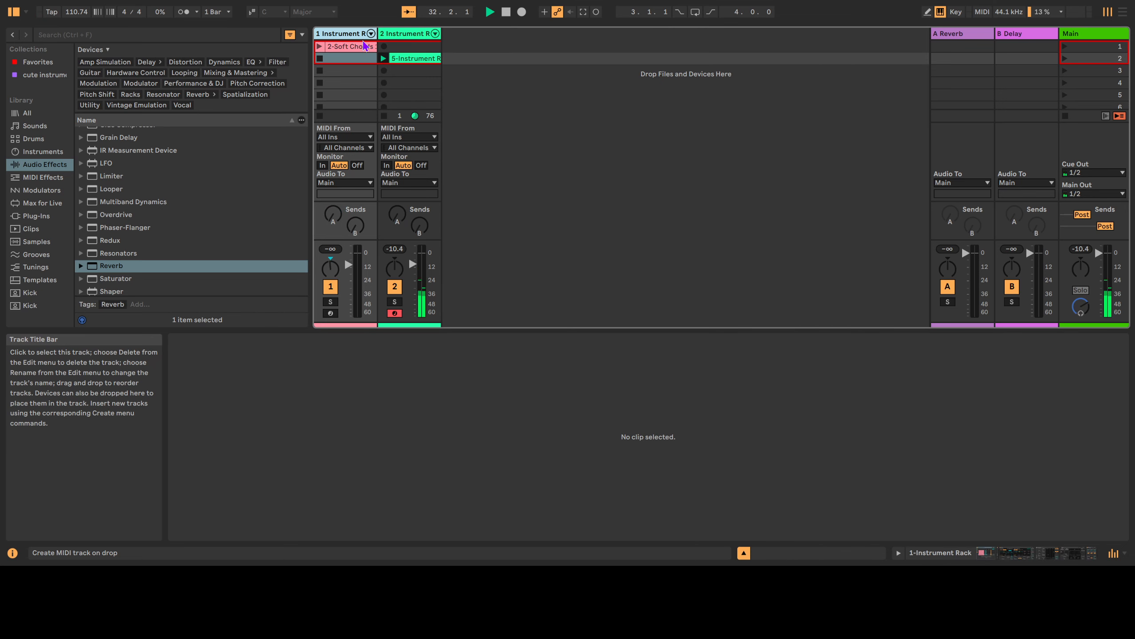
# View the 5-Instrument Rack 1 clip's notes, then stop playback and clear the selection.
pyautogui.click(405, 60)
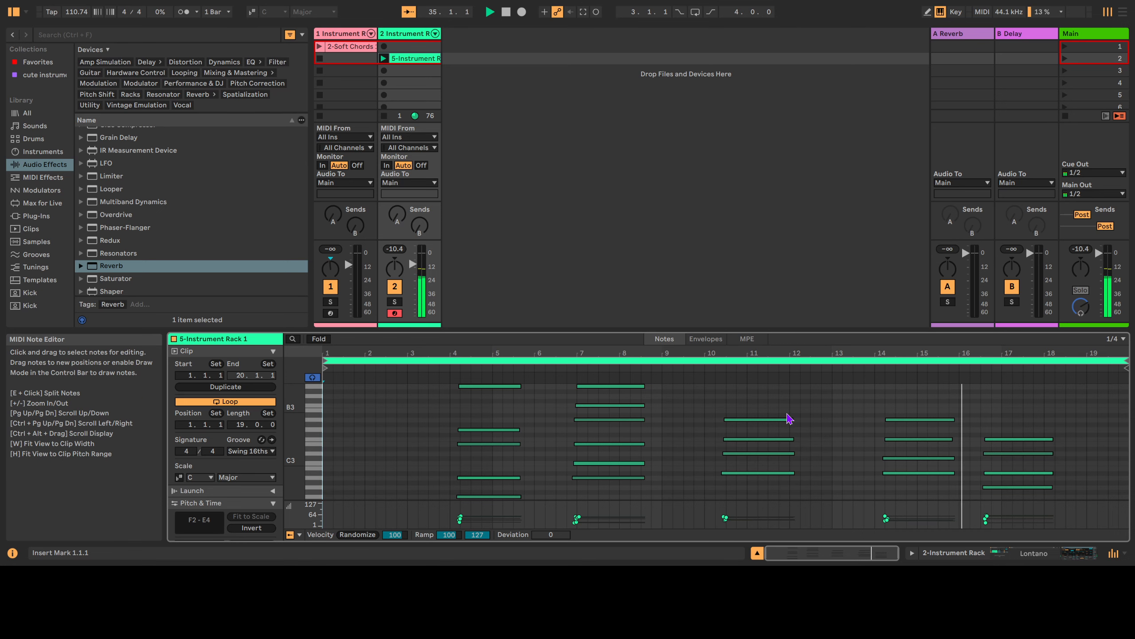
pyautogui.press('space')
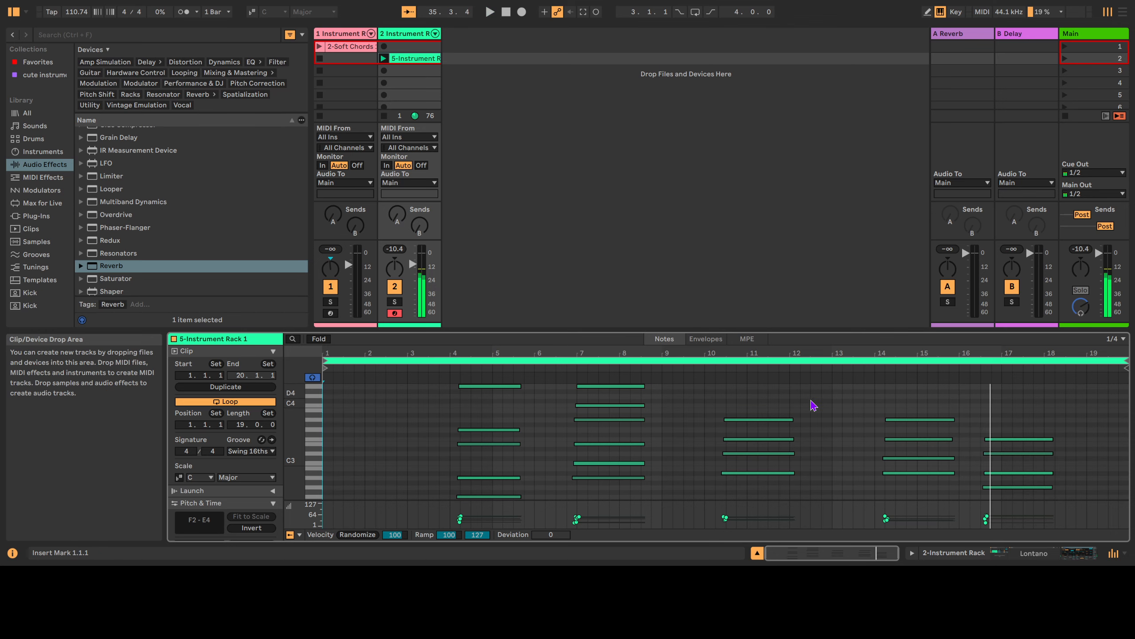
pyautogui.click(476, 50)
# Insert a new audio track, arm it, and set Audio From to 2-Instrument Rack, Post Mixer.
pyautogui.hotkey('ctrl', 't')
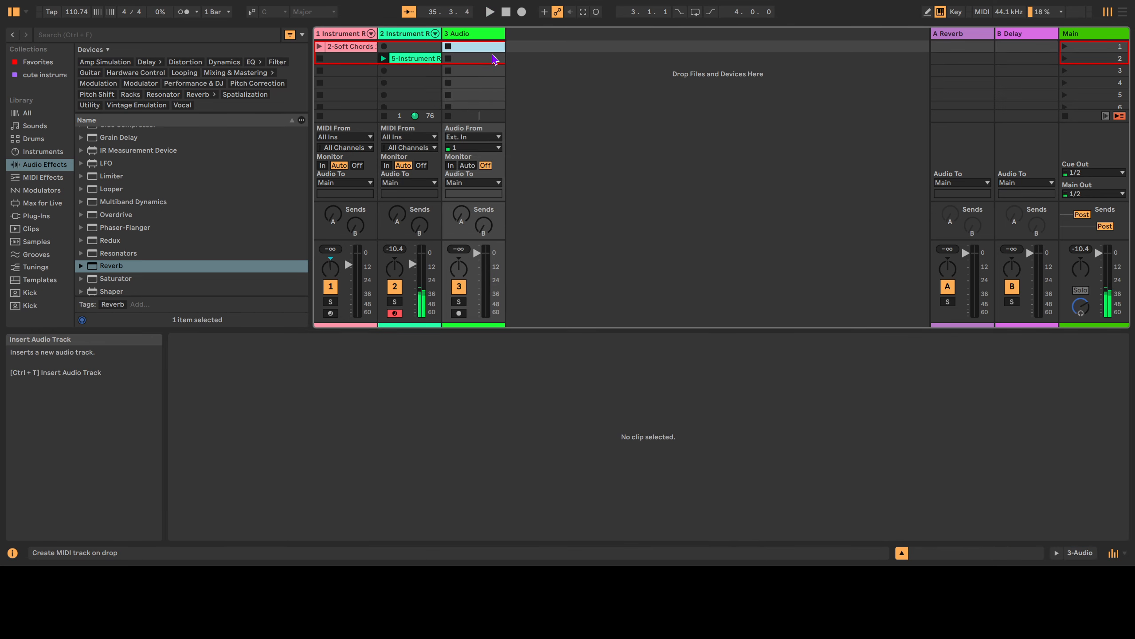
pyautogui.click(459, 313)
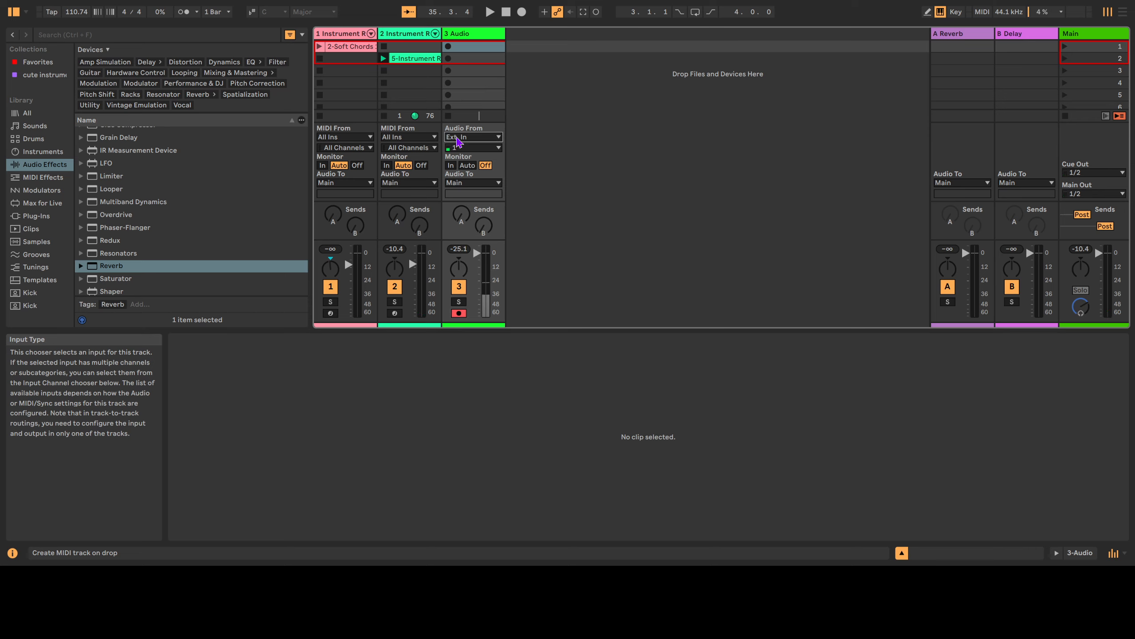
pyautogui.click(394, 51)
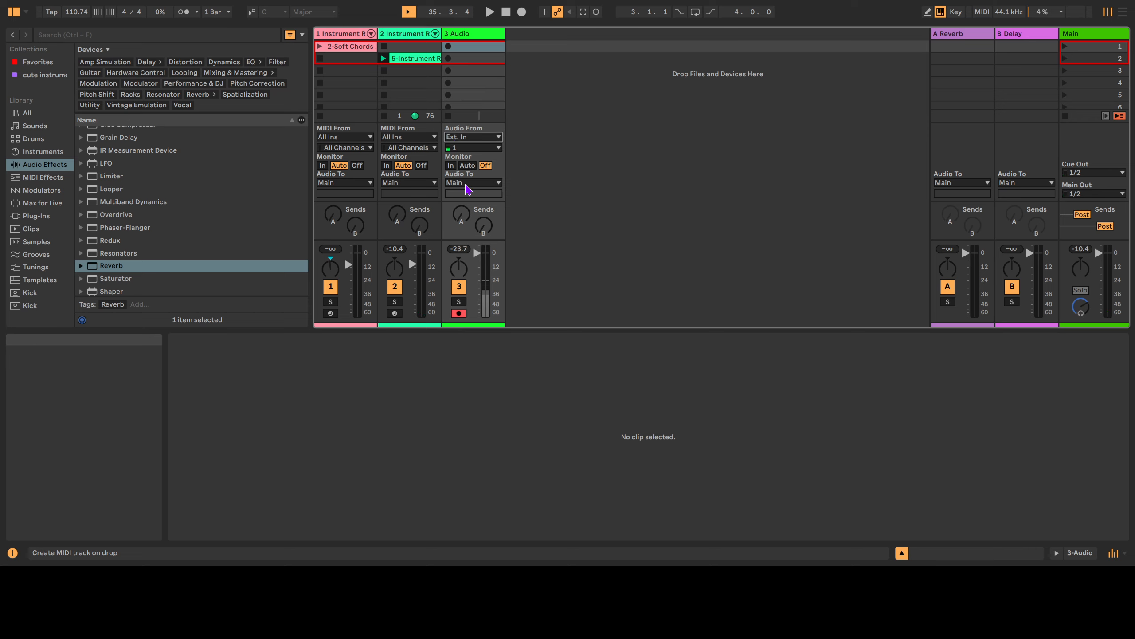
pyautogui.click(403, 62)
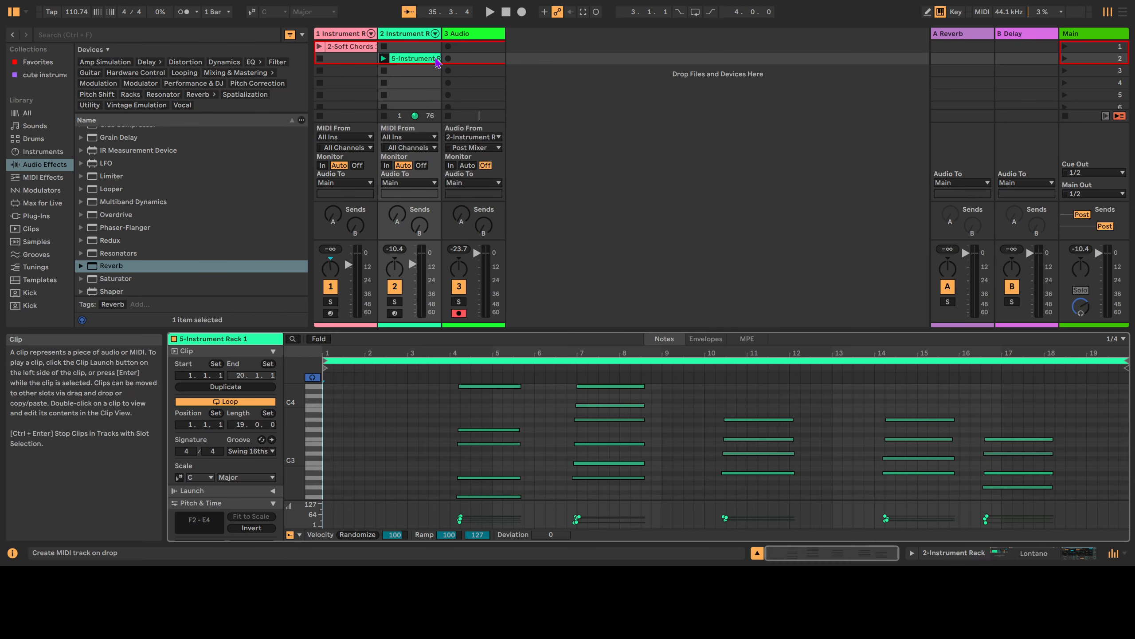
# Record the launched 5-Instrument Rack 1 clip into track 3's second slot as 3-Audio 1.
pyautogui.click(463, 60)
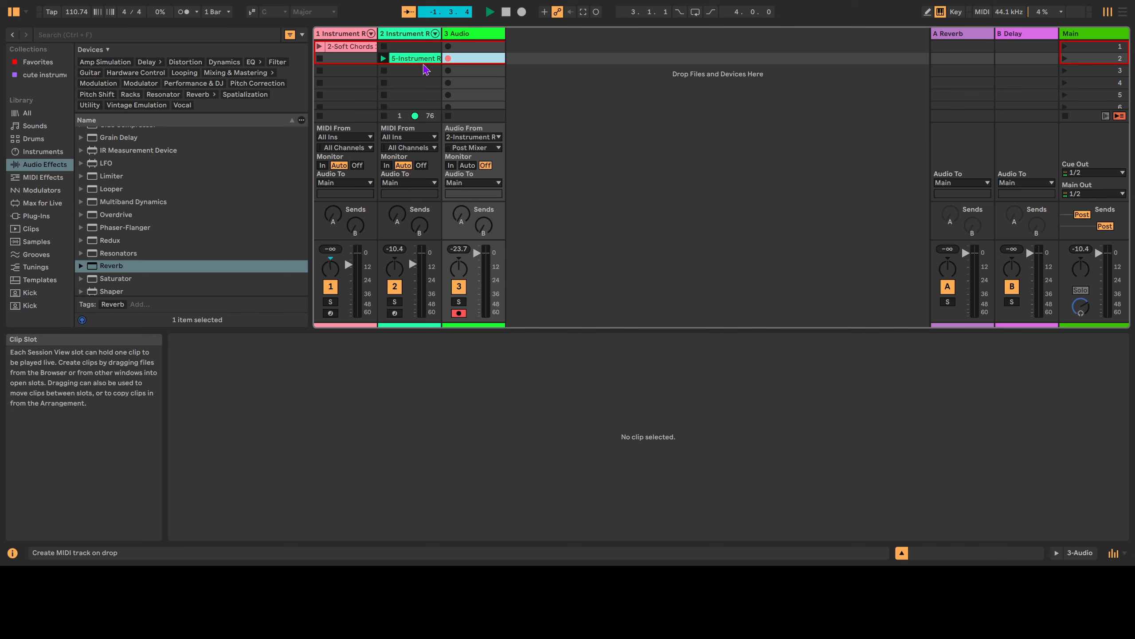
pyautogui.click(420, 62)
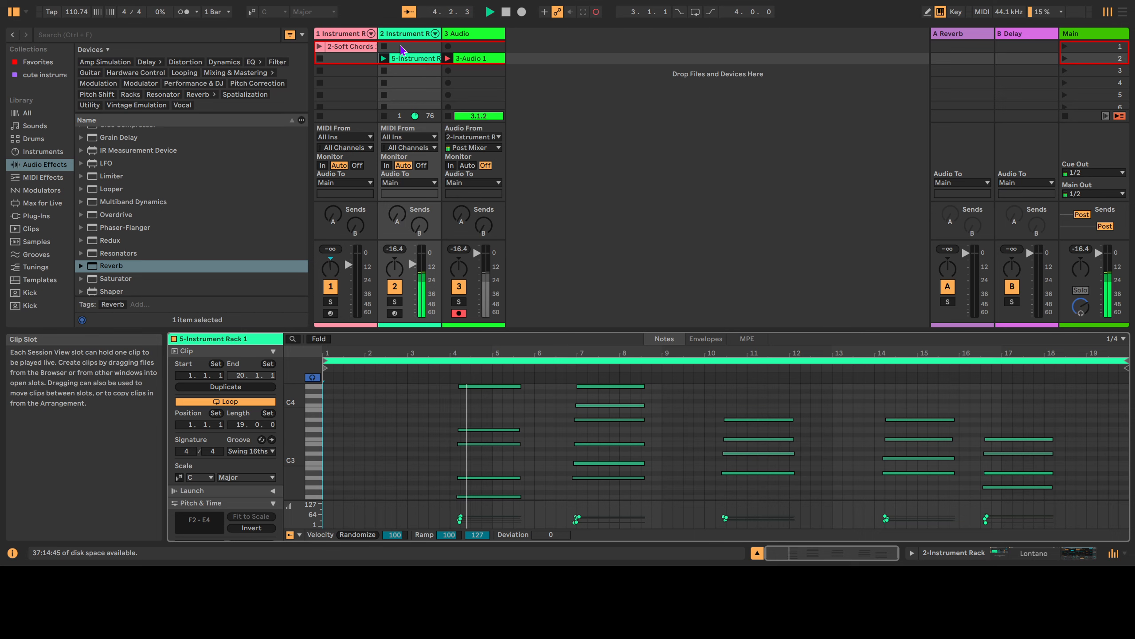
pyautogui.click(483, 64)
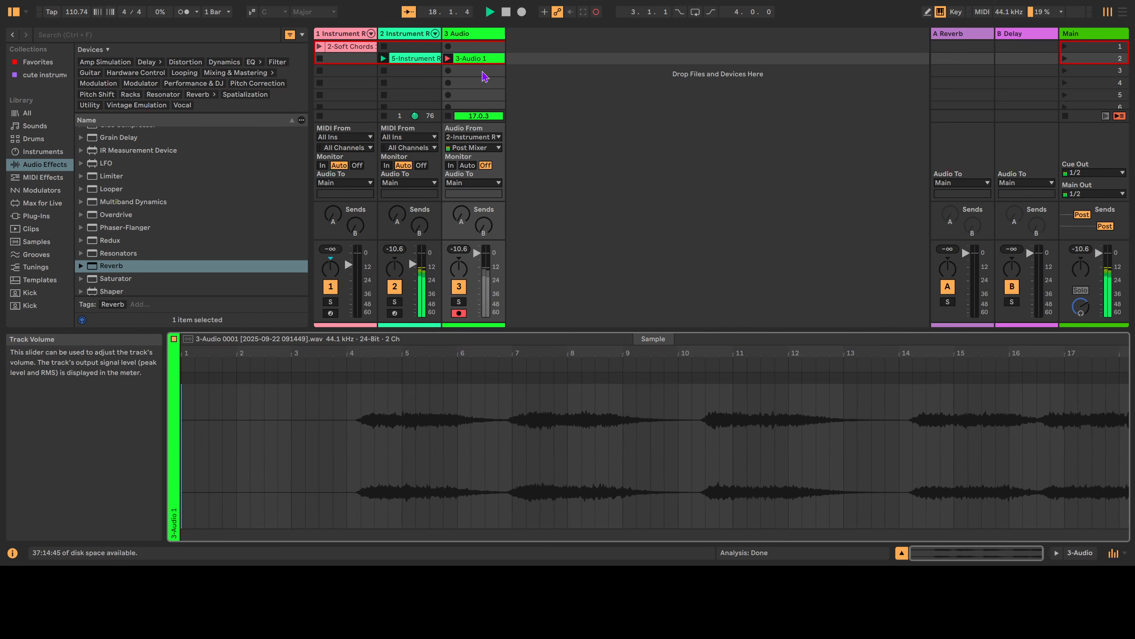
# Stop the 3-Audio 1 recording and play it back from bar 14.
pyautogui.click(413, 65)
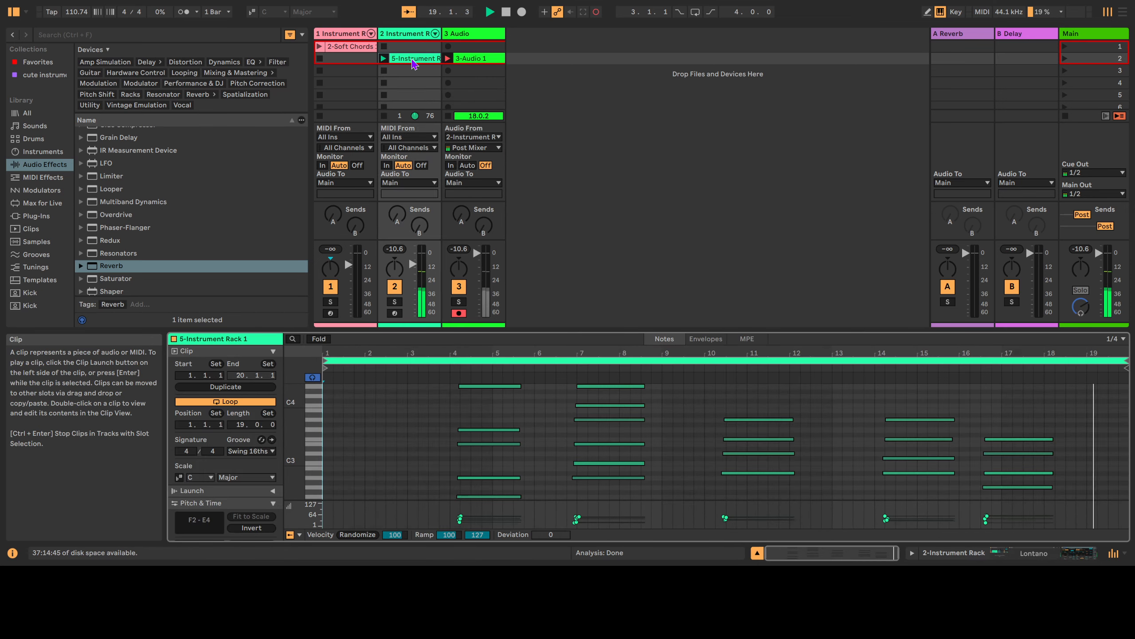
pyautogui.press('space')
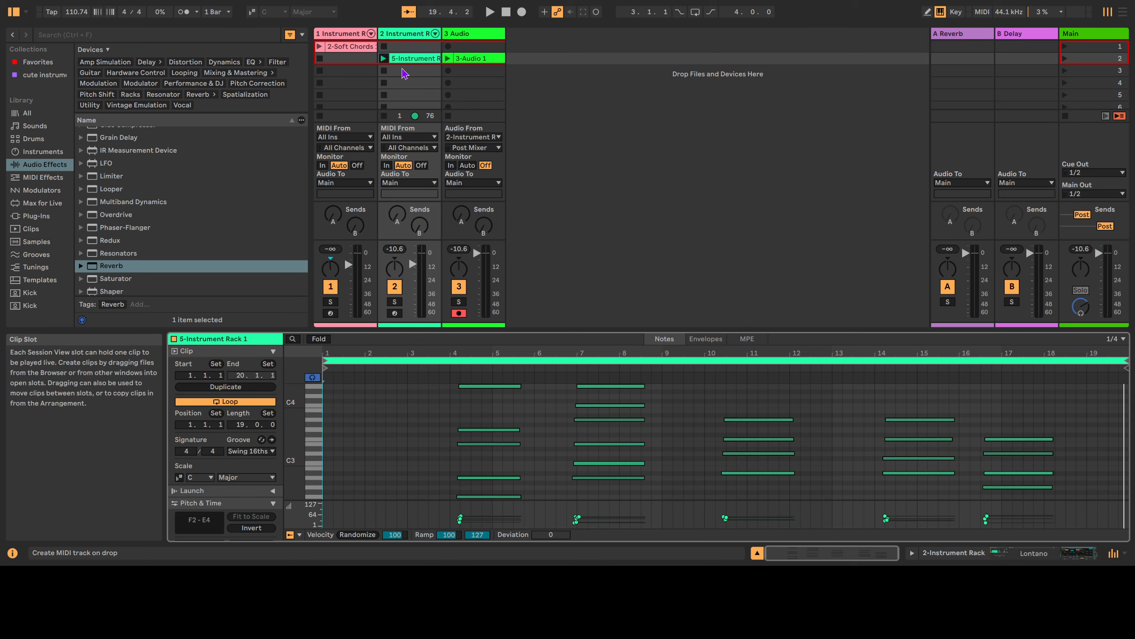
pyautogui.click(872, 365)
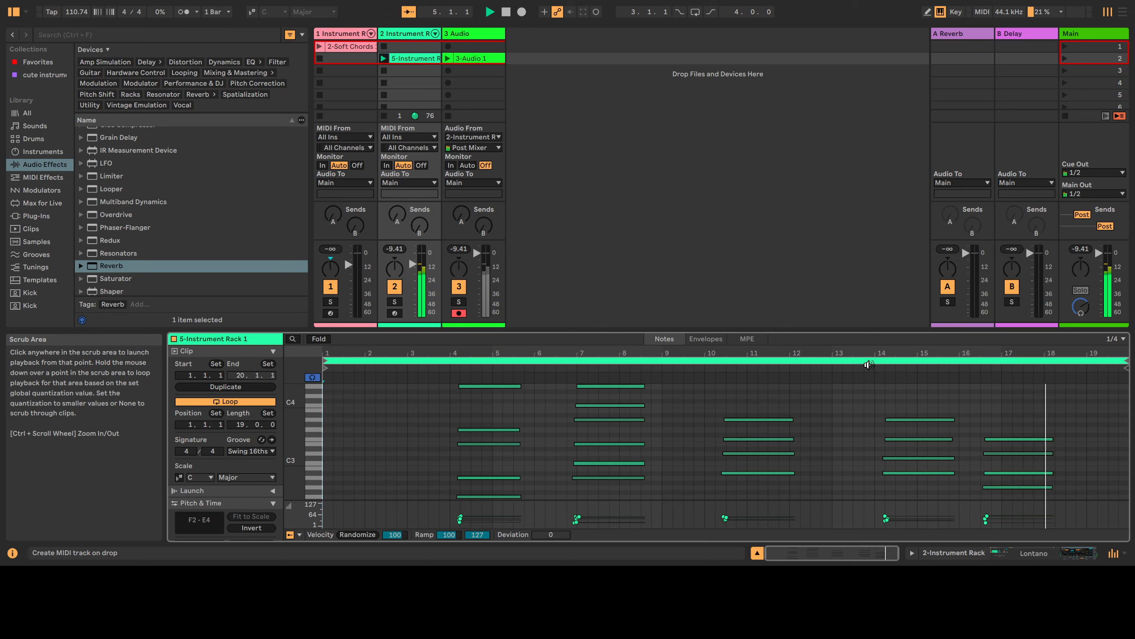
# Stop playback and arm the 2-Instrument Rack track for MIDI input instead.
pyautogui.press('space')
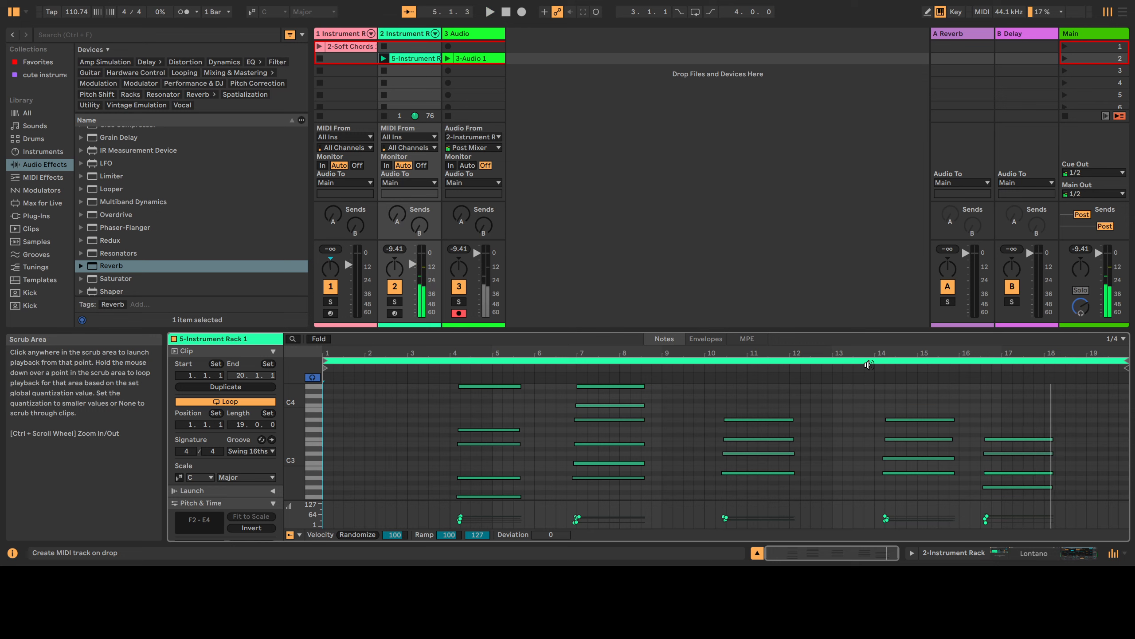
pyautogui.hotkey('shift', 'c')
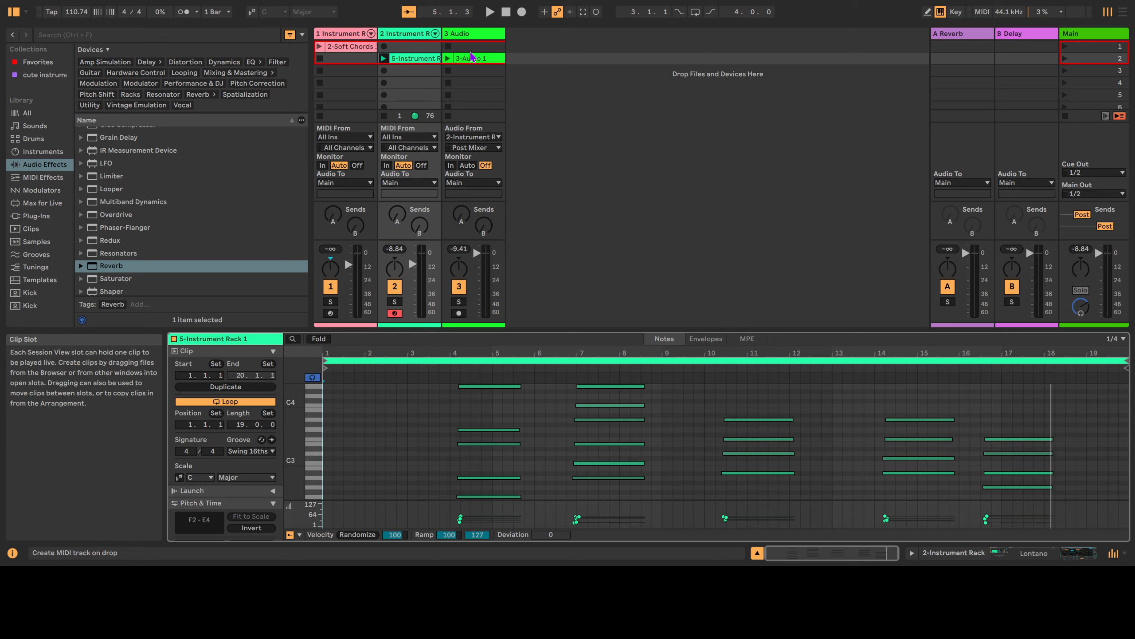
pyautogui.click(552, 53)
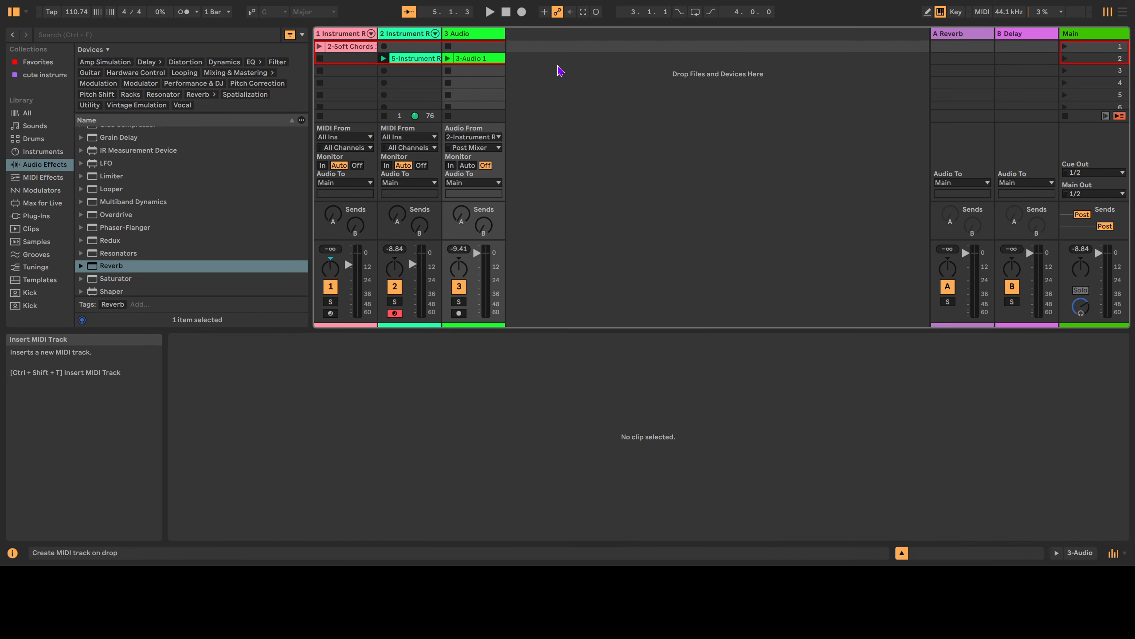
# Add MIDI track 4 and drop the 3-Audio 0001 recording onto it as a Simpler.
pyautogui.hotkey('ctrl', 'shift', 't')
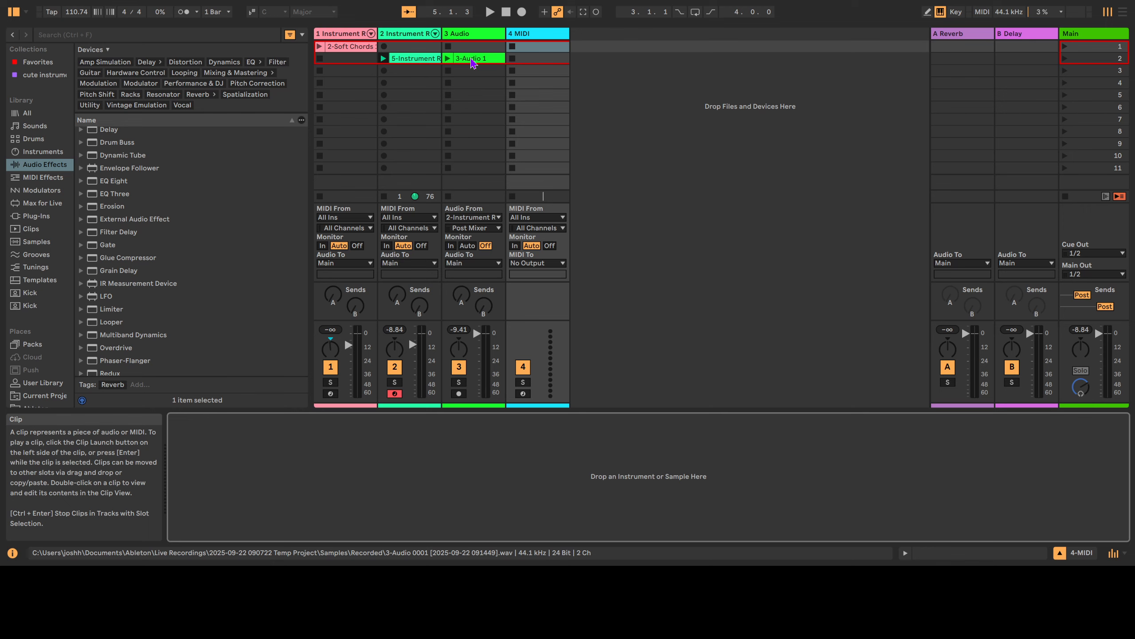
pyautogui.moveTo(473, 63)
pyautogui.mouseDown()
pyautogui.moveTo(499, 88)
pyautogui.moveTo(532, 46)
pyautogui.moveTo(530, 125)
pyautogui.moveTo(471, 59)
pyautogui.mouseUp()
pyautogui.click(536, 36)
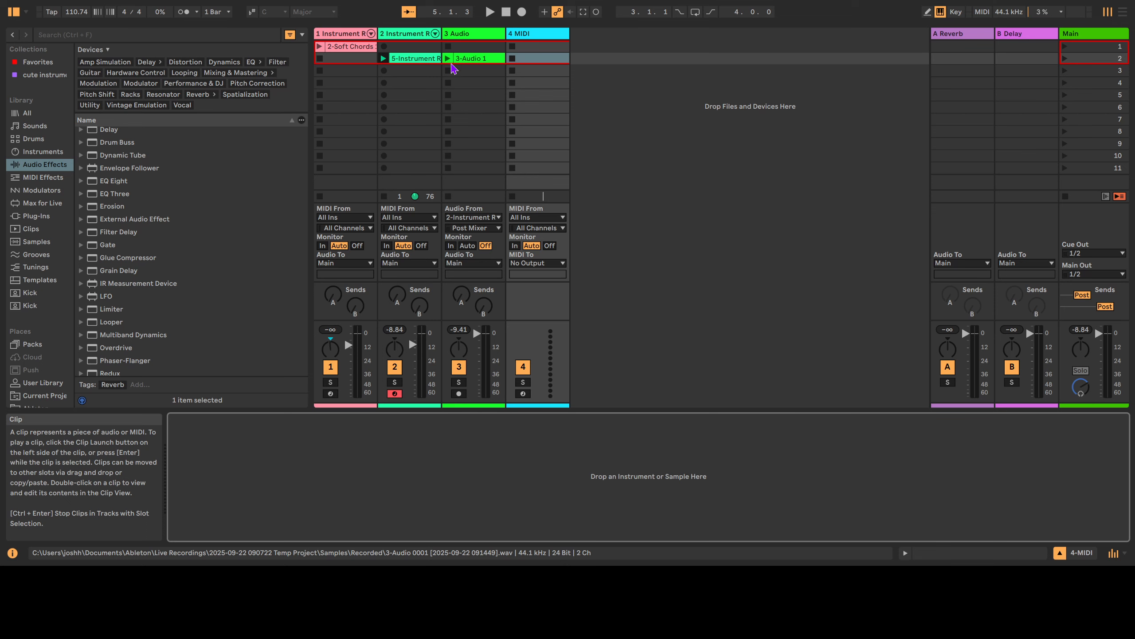
pyautogui.click(448, 59)
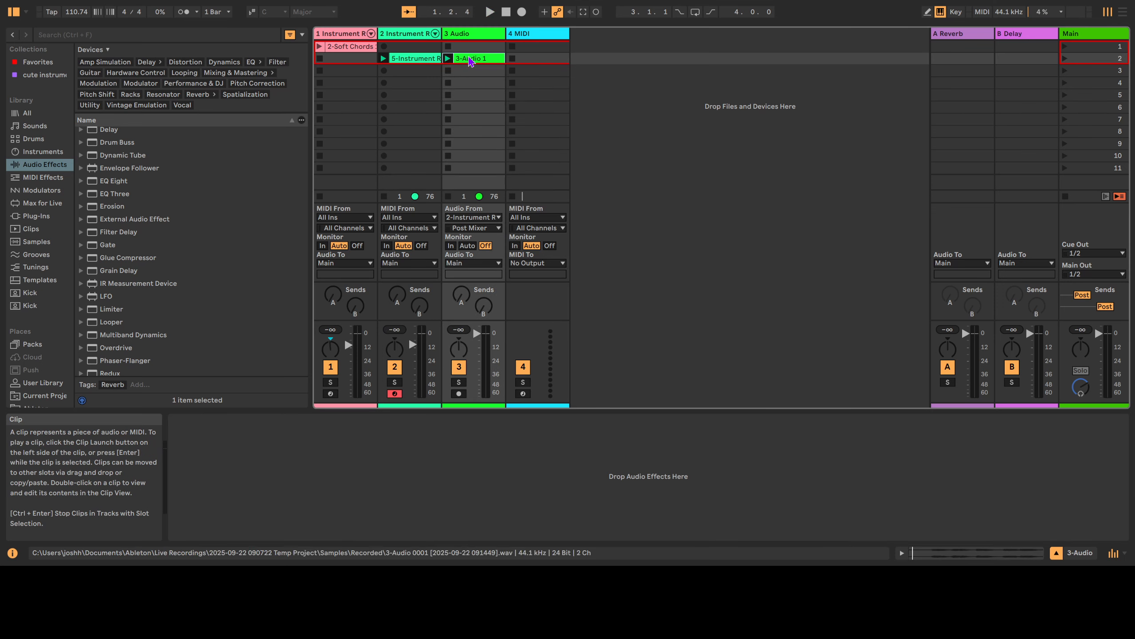
pyautogui.moveTo(473, 61); pyautogui.dragTo(571, 167)
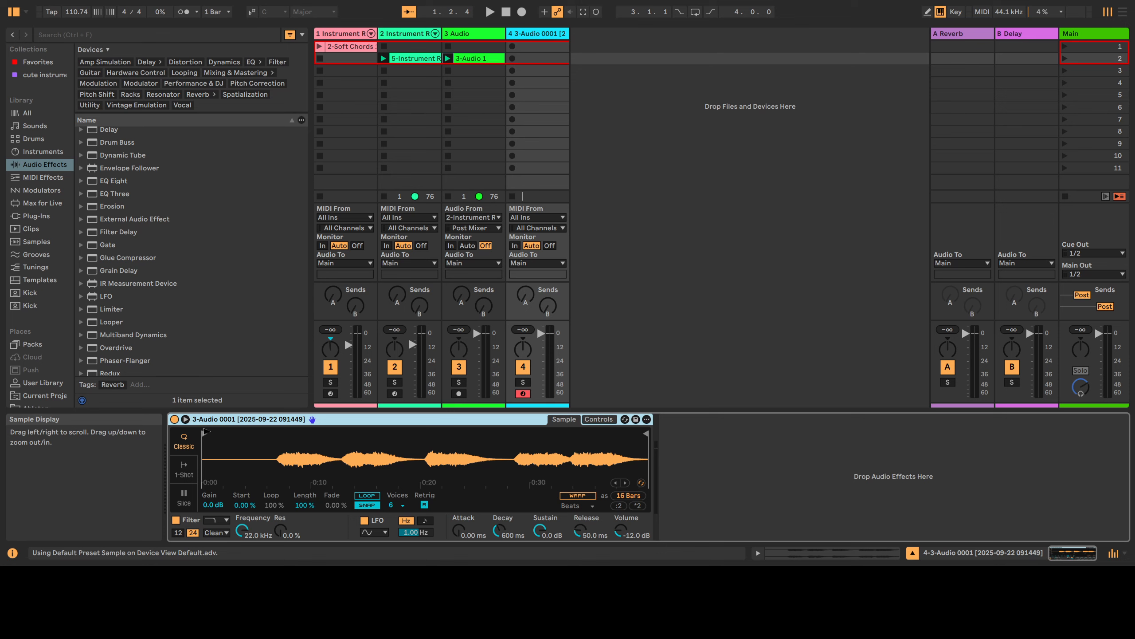
pyautogui.moveTo(243, 434); pyautogui.dragTo(278, 433)
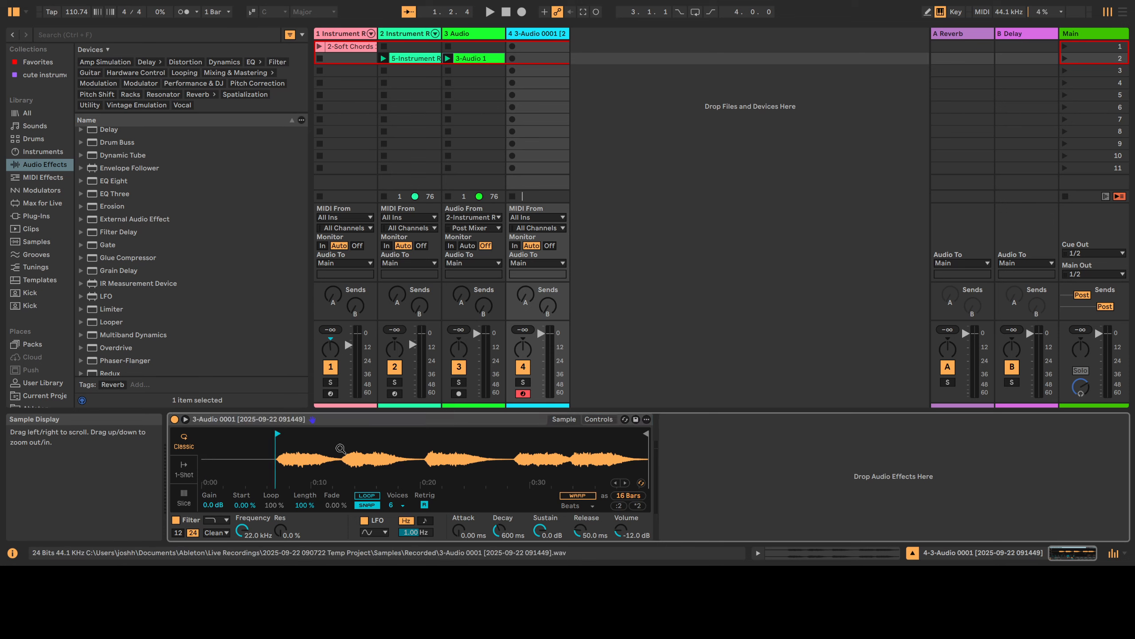
pyautogui.press('a')
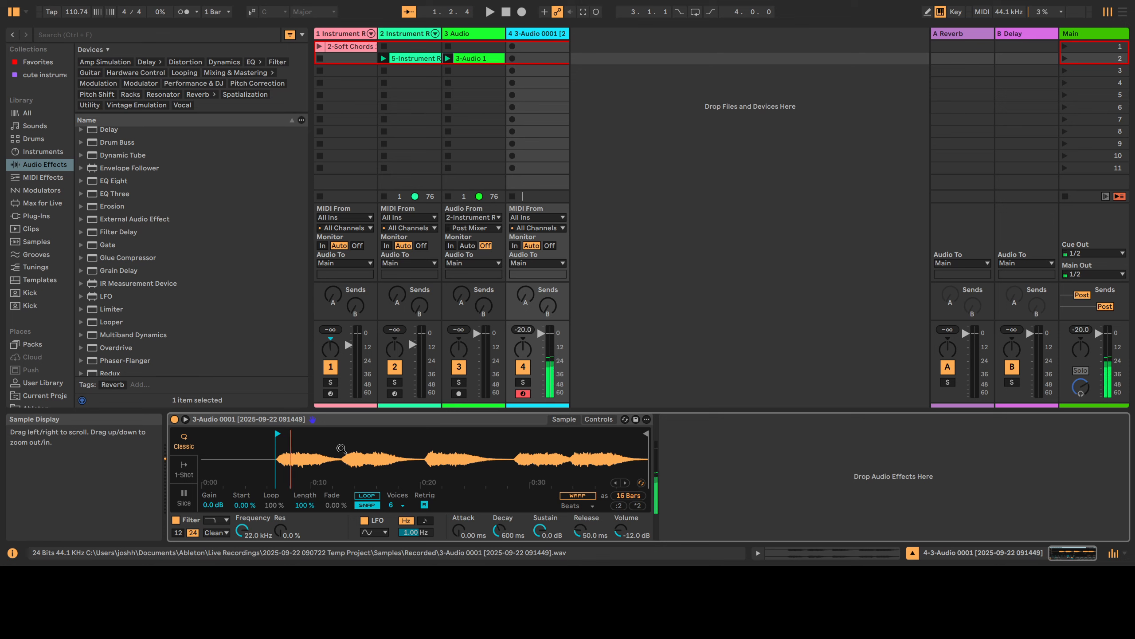
pyautogui.press('s')
pyautogui.press('d')
pyautogui.moveTo(279, 433); pyautogui.dragTo(280, 433)
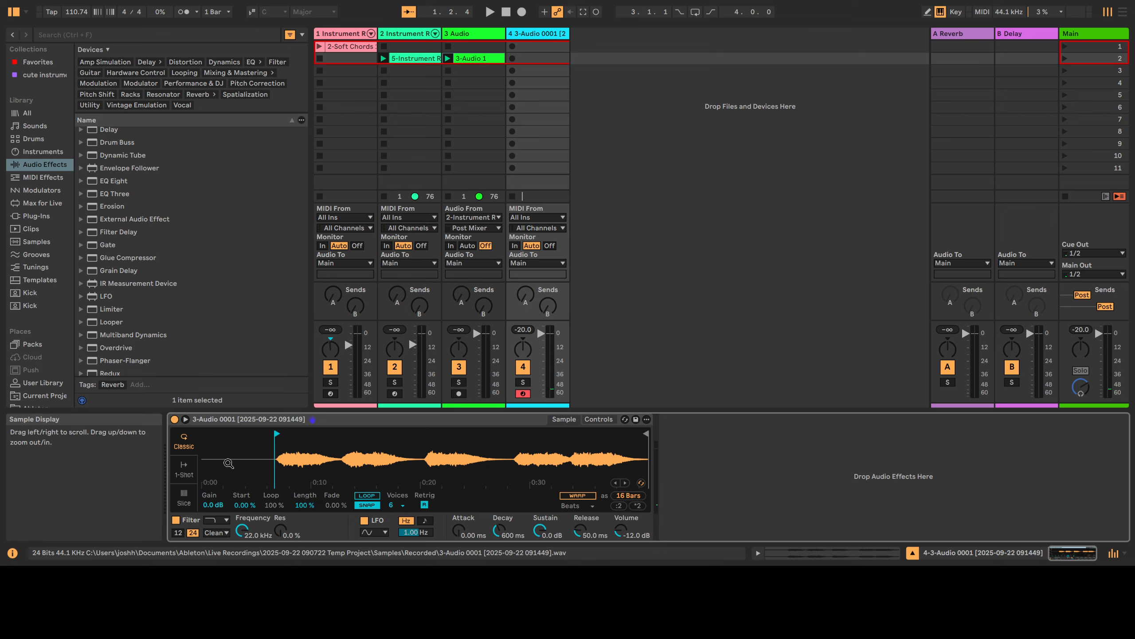
pyautogui.click(190, 502)
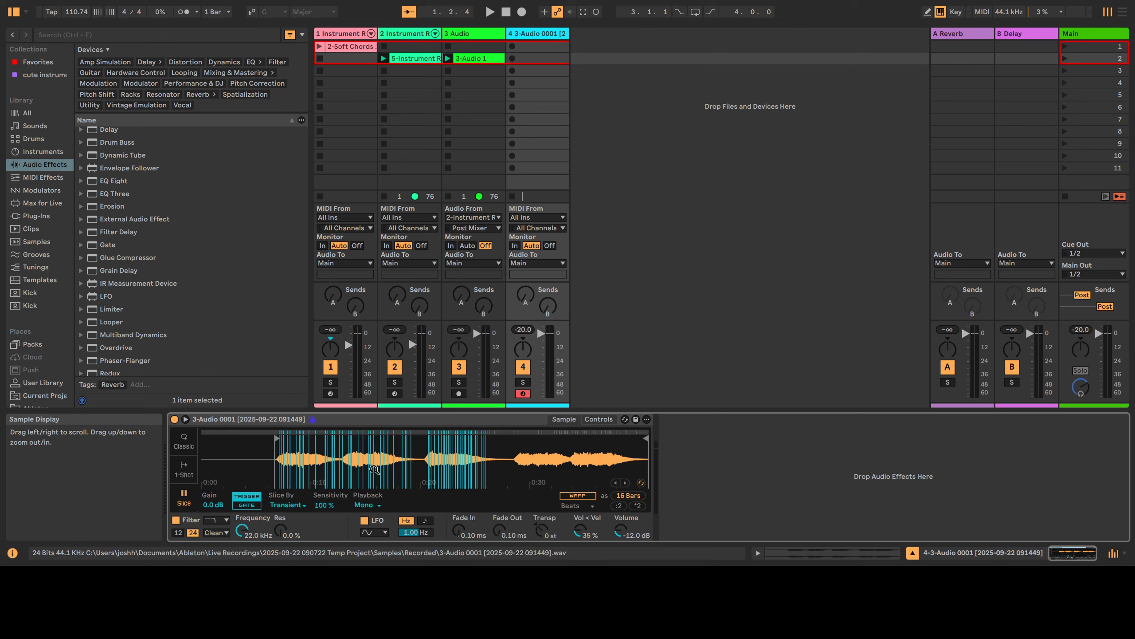
pyautogui.press('a')
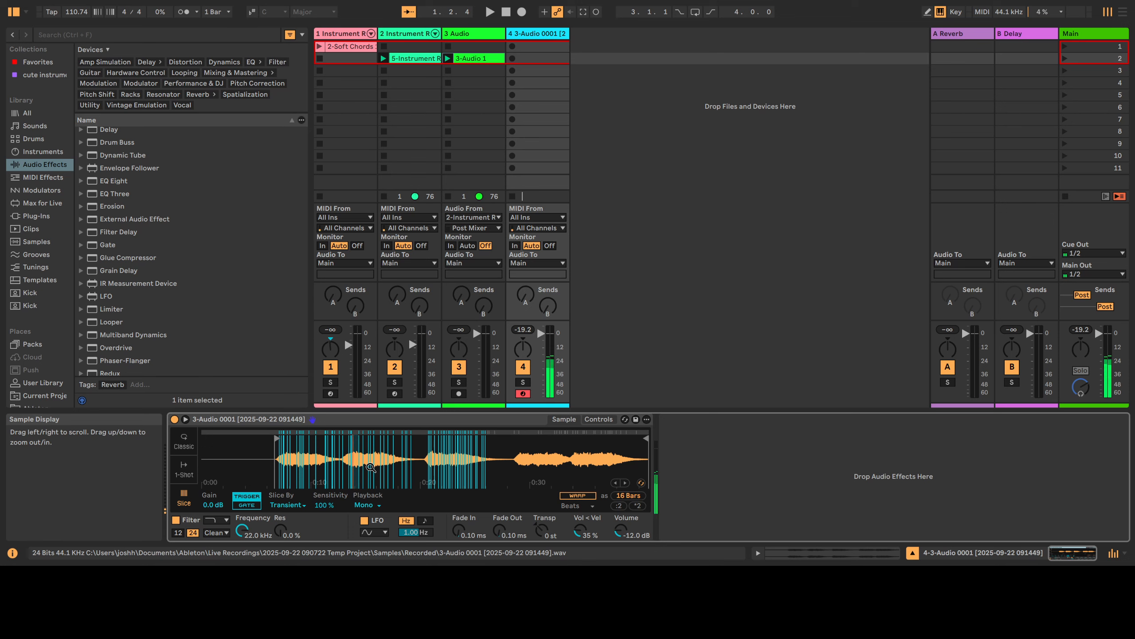
pyautogui.press('d')
pyautogui.press('f')
pyautogui.press('f')
pyautogui.press('s')
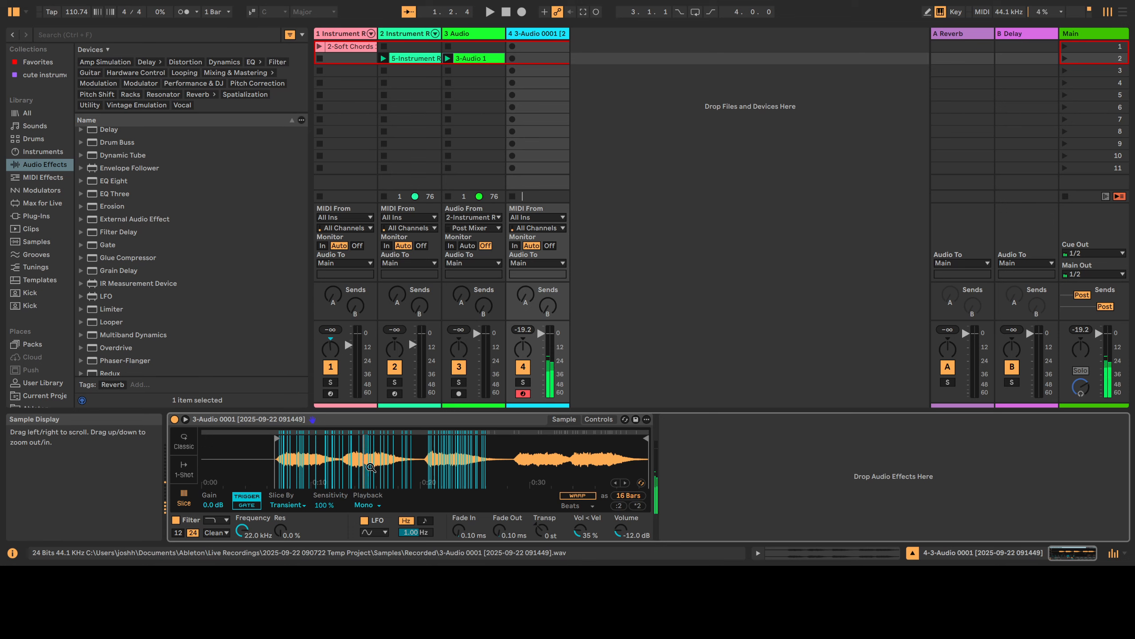
pyautogui.press('a')
pyautogui.press('a')
pyautogui.press('g')
pyautogui.press('g')
pyautogui.press('h')
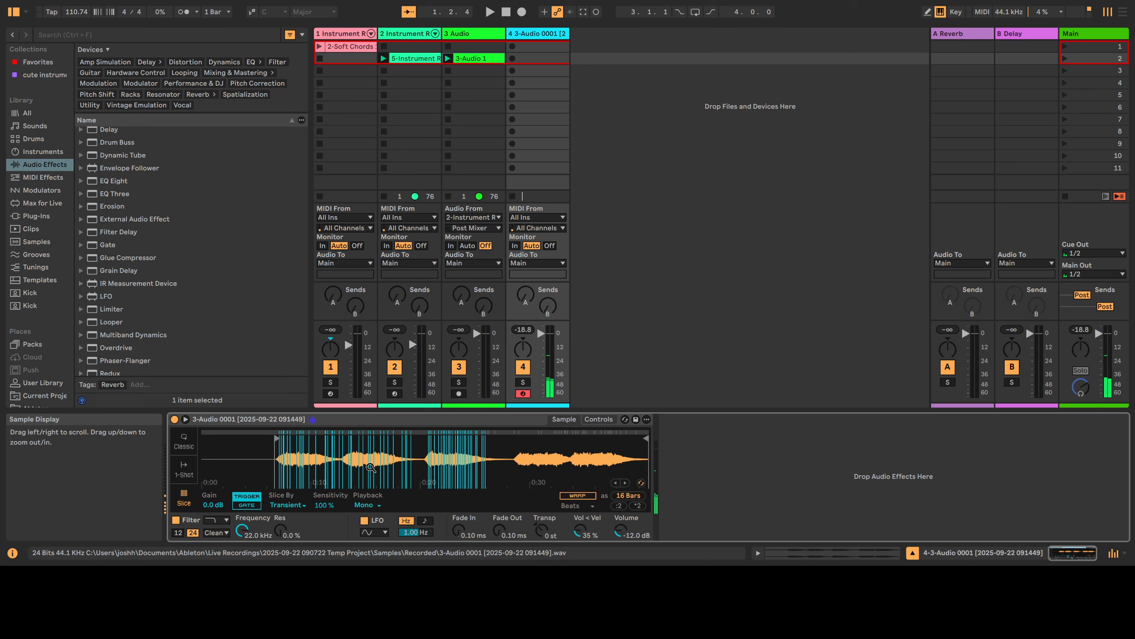
pyautogui.press('f')
pyautogui.press('f')
pyautogui.press('f')
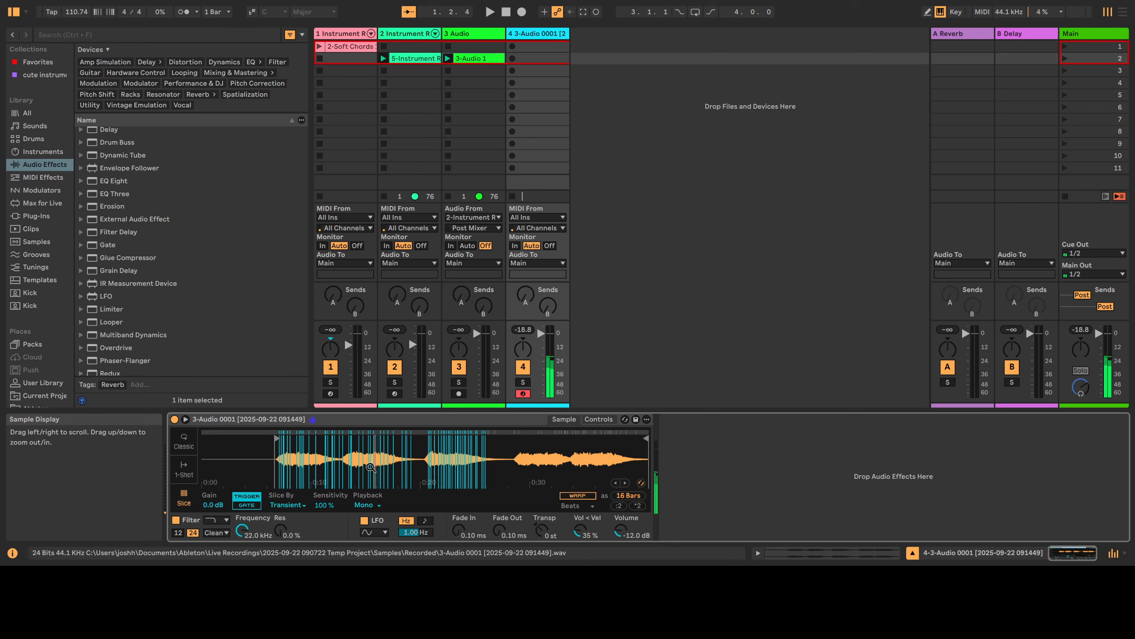
pyautogui.press('f')
pyautogui.press('s')
pyautogui.press('s')
pyautogui.press('s')
pyautogui.press('g')
pyautogui.press('h')
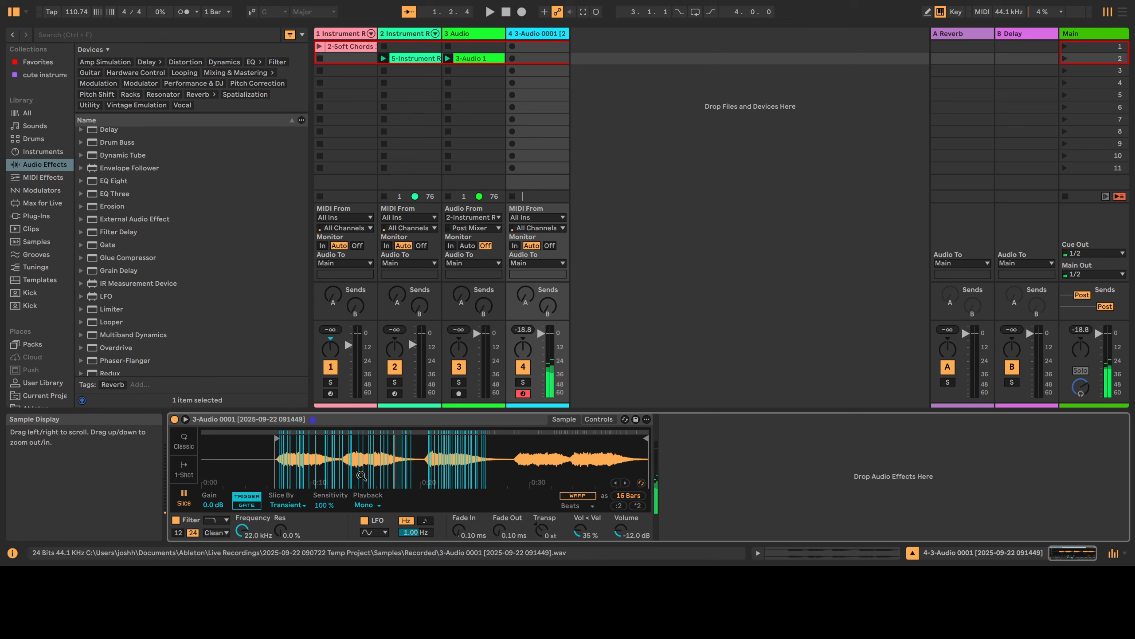
pyautogui.press('j')
pyautogui.press('j')
pyautogui.press('z')
pyautogui.press('z')
pyautogui.press('h')
pyautogui.press('h')
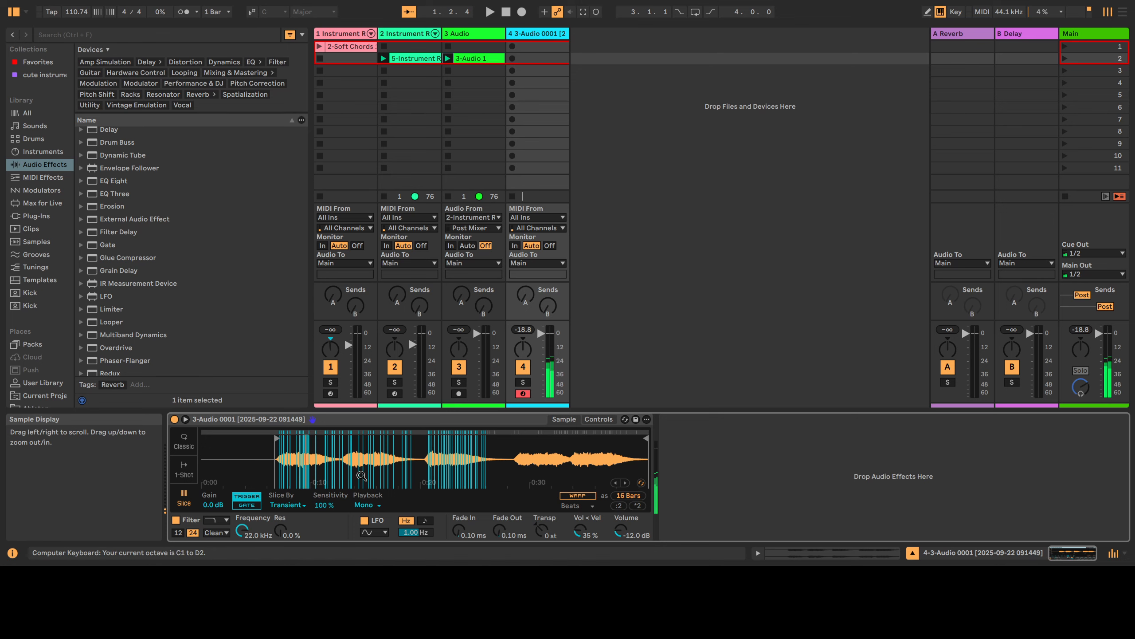
pyautogui.press('g')
pyautogui.press('s')
pyautogui.press('j')
pyautogui.press('s')
pyautogui.press('x')
pyautogui.press('a')
pyautogui.press('x')
pyautogui.press('a')
pyautogui.press('x')
pyautogui.press('a')
pyautogui.press('g')
pyautogui.press('d')
pyautogui.press('d')
pyautogui.press('d')
pyautogui.press('d')
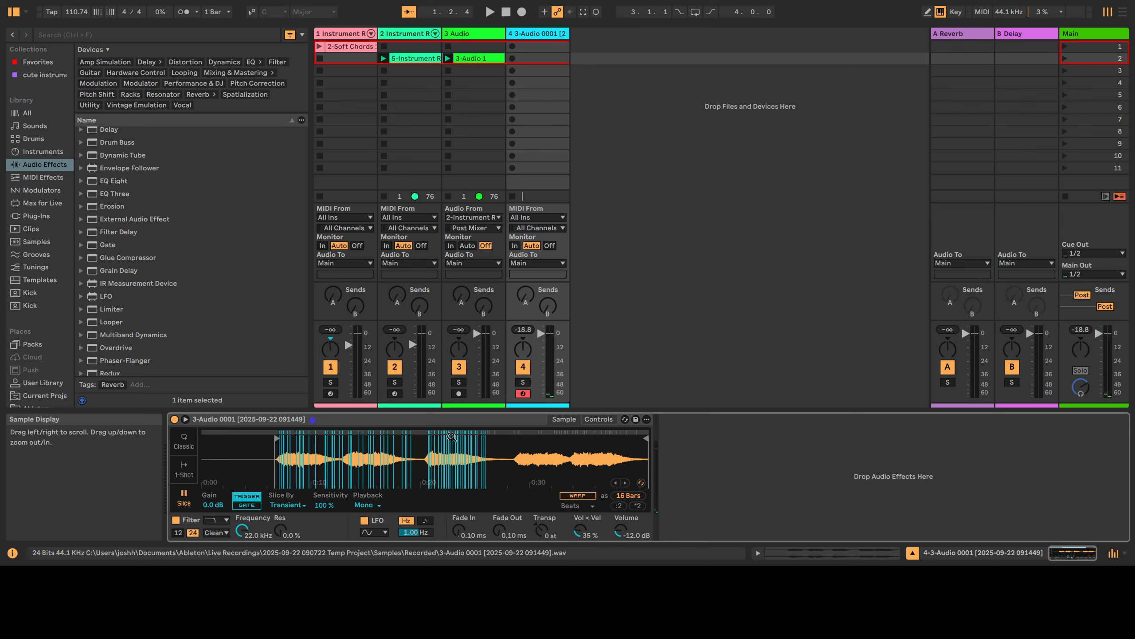
# Insert an Arpeggiator before track 4's Simpler with a 1/12 rate and 131% gate.
pyautogui.click(43, 177)
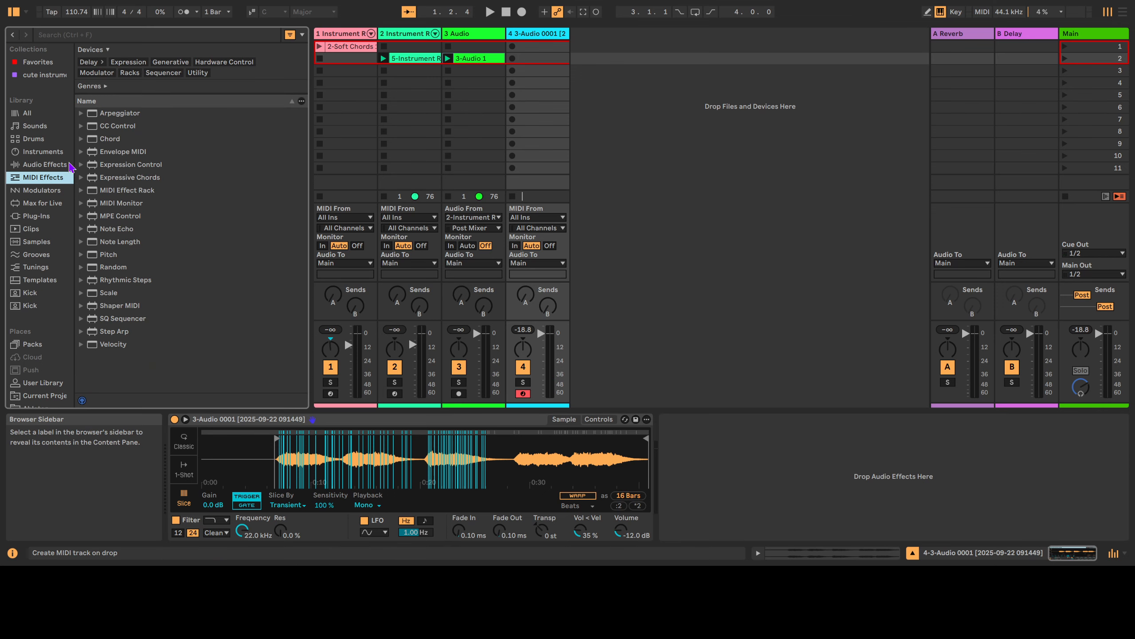
pyautogui.doubleClick(106, 114)
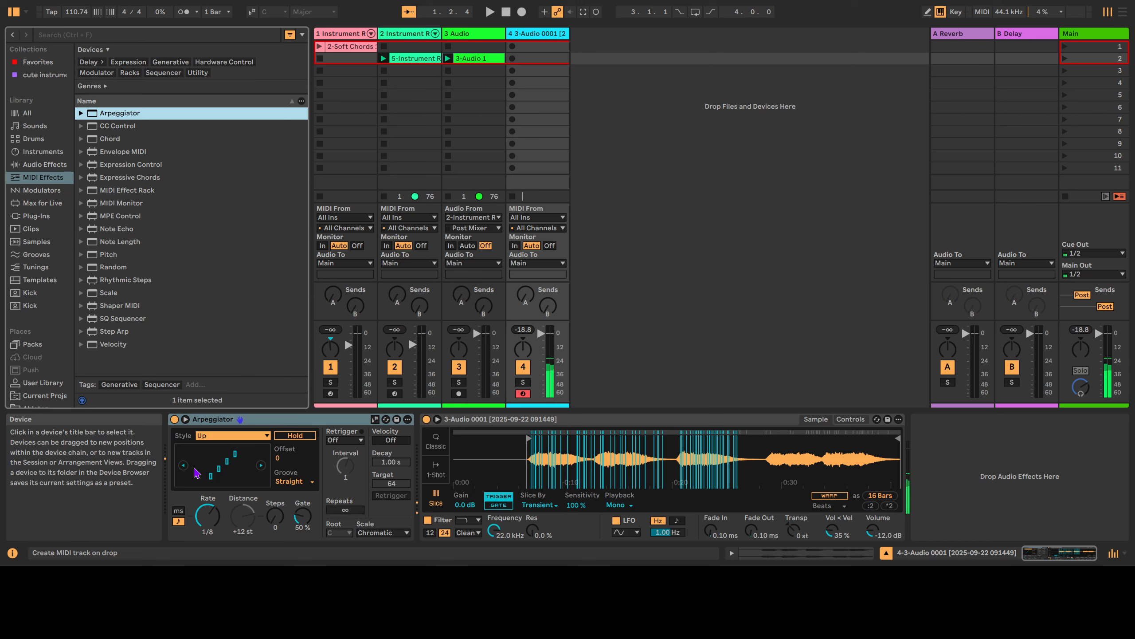
pyautogui.moveTo(208, 515); pyautogui.dragTo(208, 495)
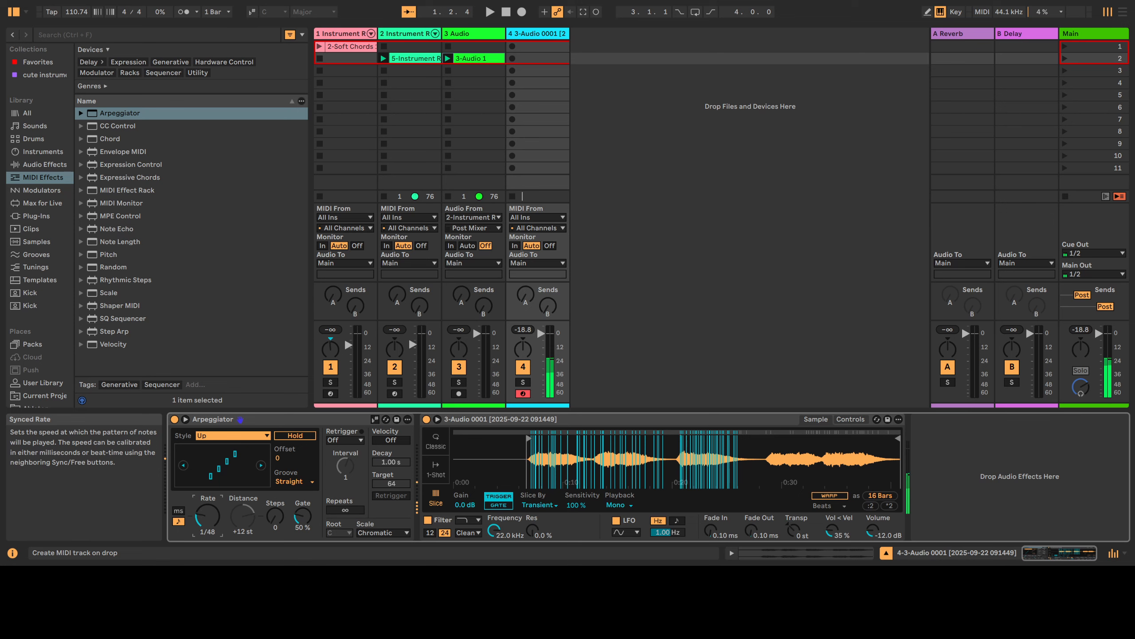
pyautogui.moveTo(302, 516); pyautogui.dragTo(302, 501)
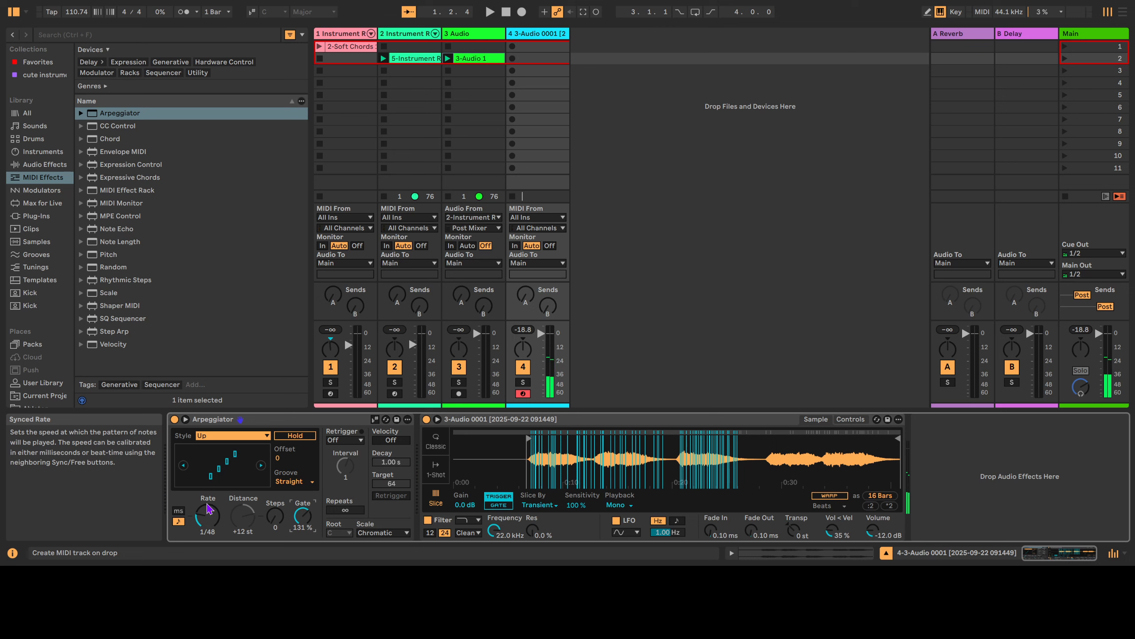
pyautogui.moveTo(207, 506); pyautogui.dragTo(207, 510)
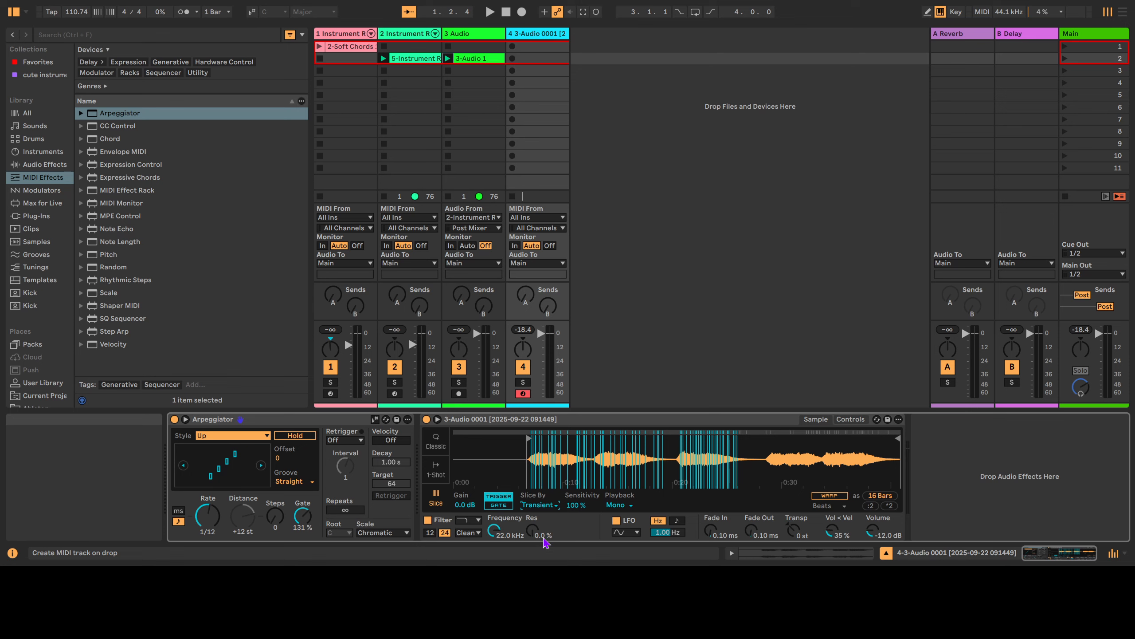
# Set Simpler to slice by Region with 30 regions and audition a few slices.
pyautogui.click(544, 538)
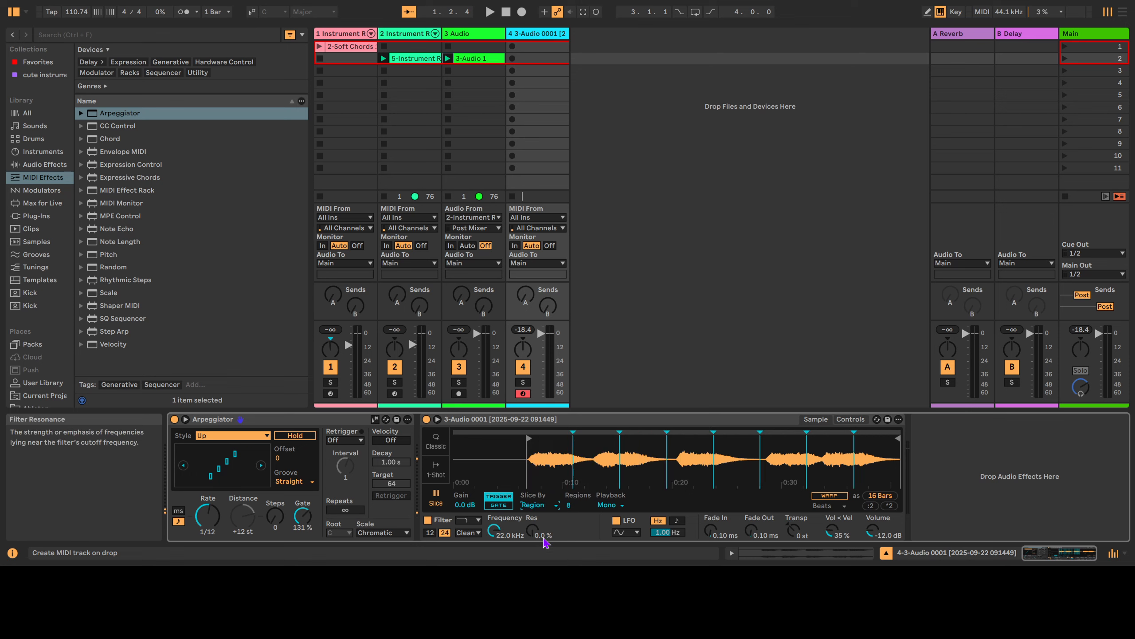
pyautogui.moveTo(569, 504)
pyautogui.mouseDown()
pyautogui.moveTo(569, 489)
pyautogui.moveTo(570, 510)
pyautogui.mouseUp()
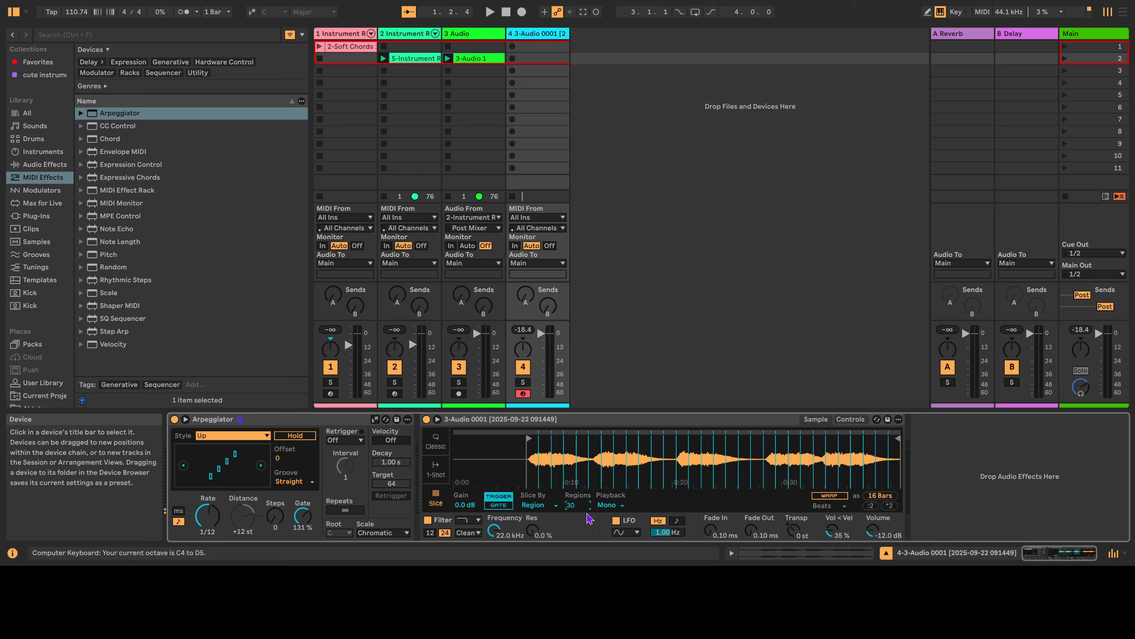
pyautogui.press('z')
pyautogui.press('z')
pyautogui.press('z')
pyautogui.press('z')
pyautogui.press('z')
pyautogui.press('h')
pyautogui.press('g')
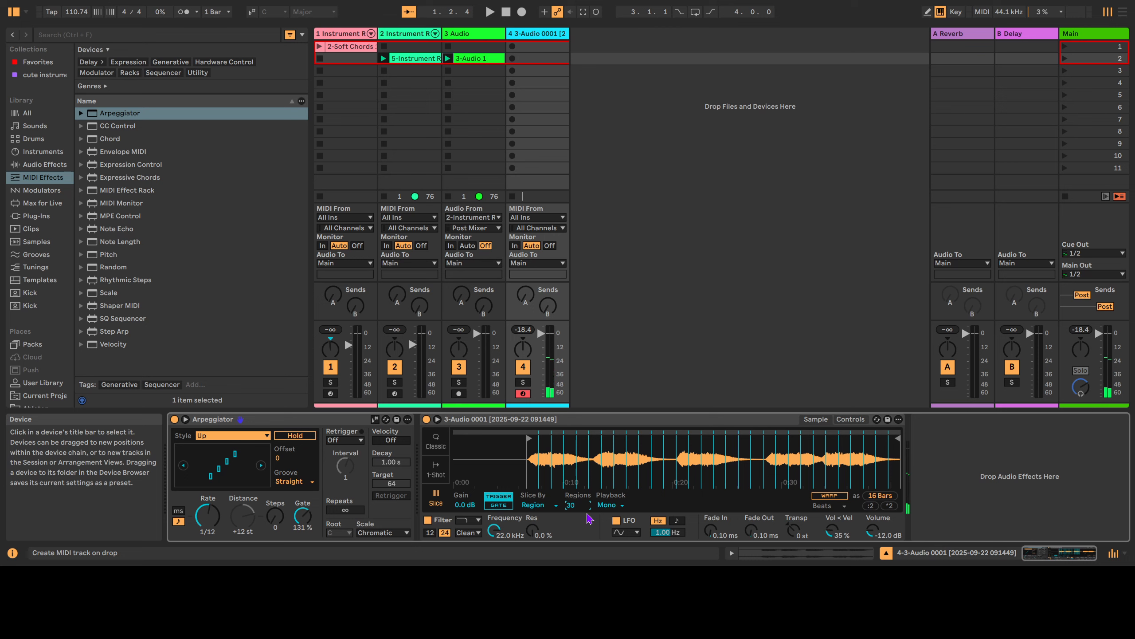
# Turn off the Arpeggiator and play runs of region slices in octave C1.
pyautogui.click(174, 419)
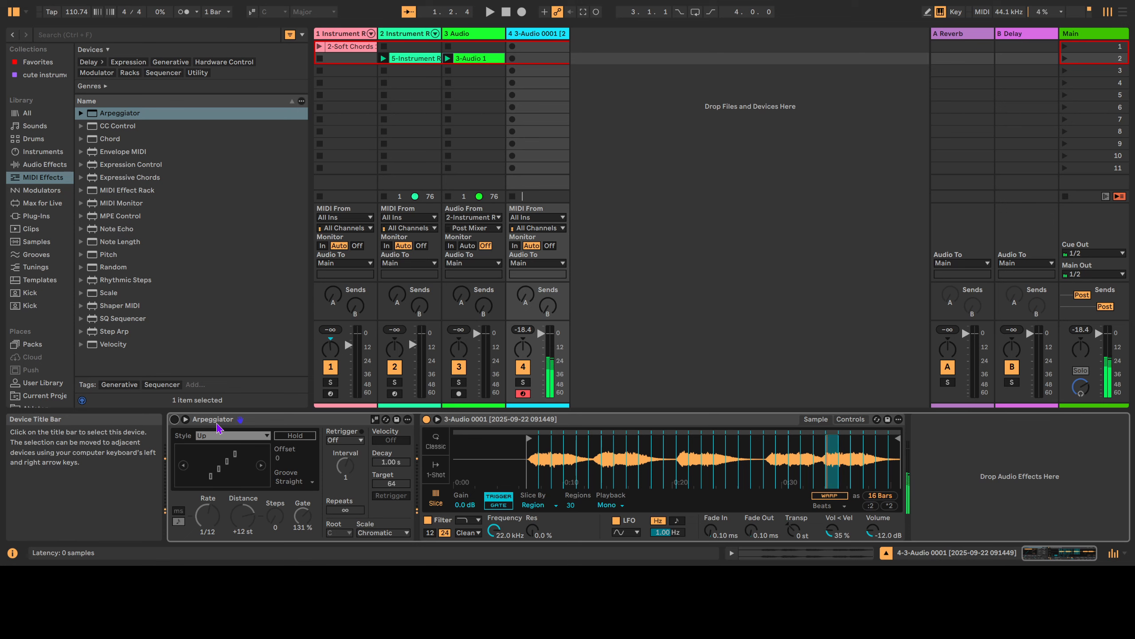
pyautogui.press('h')
pyautogui.press('h')
pyautogui.press('x')
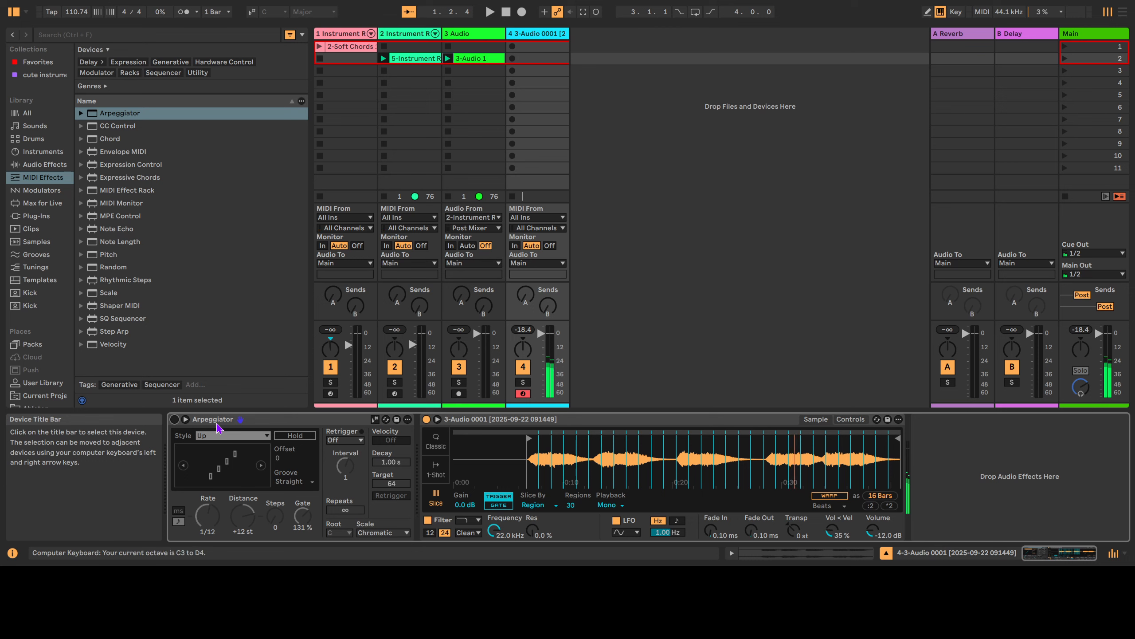
pyautogui.press('d')
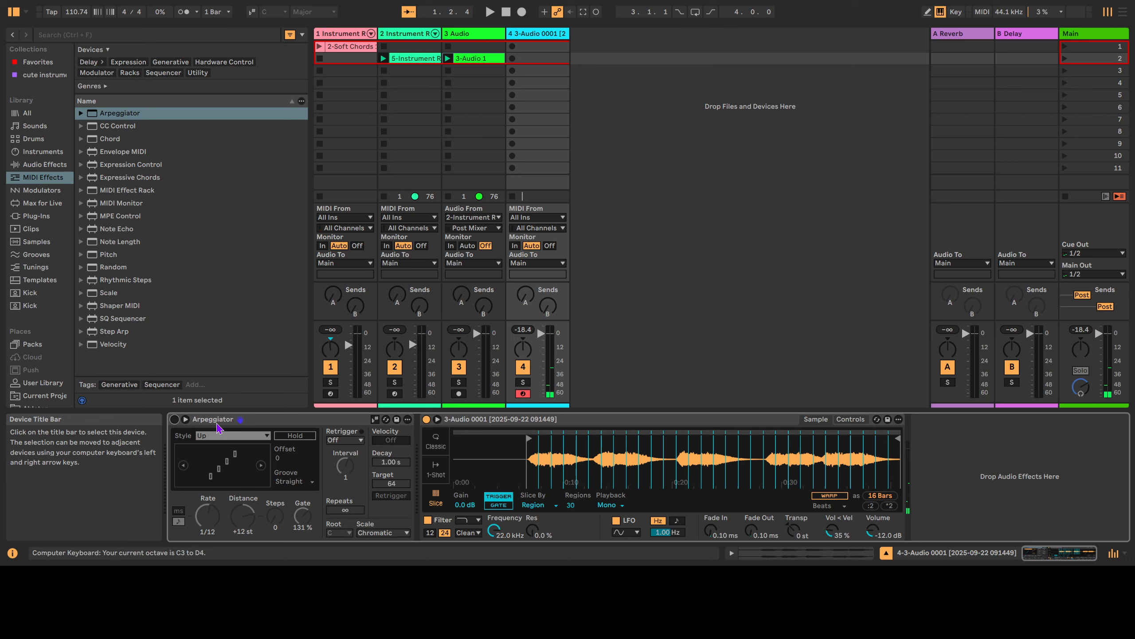
pyautogui.press('d')
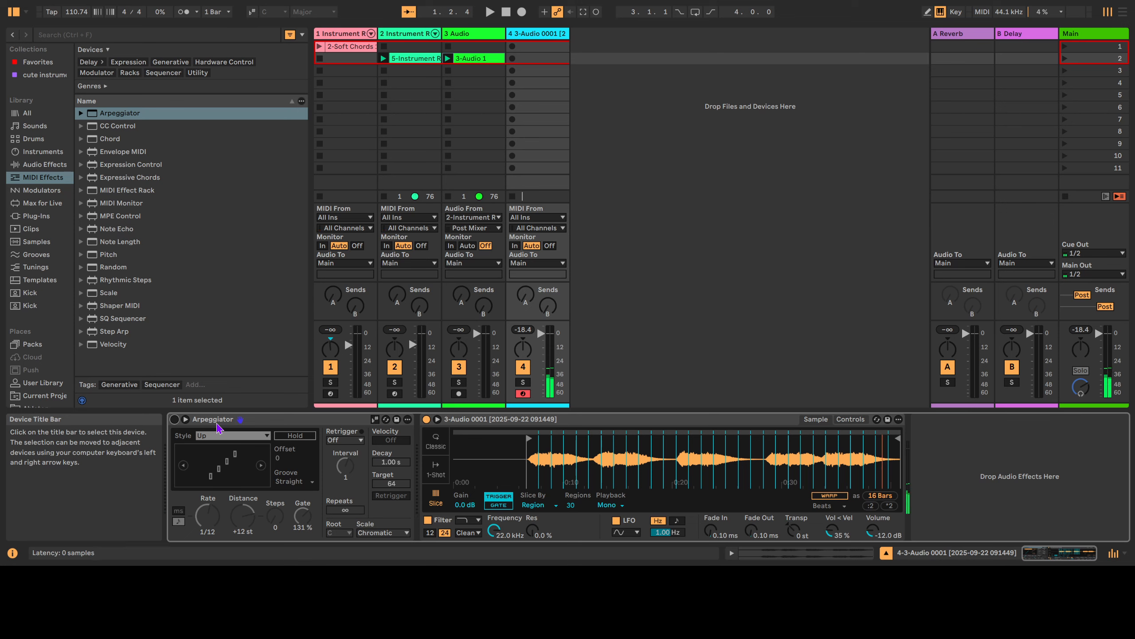
pyautogui.press('z')
pyautogui.press('z')
pyautogui.press('s')
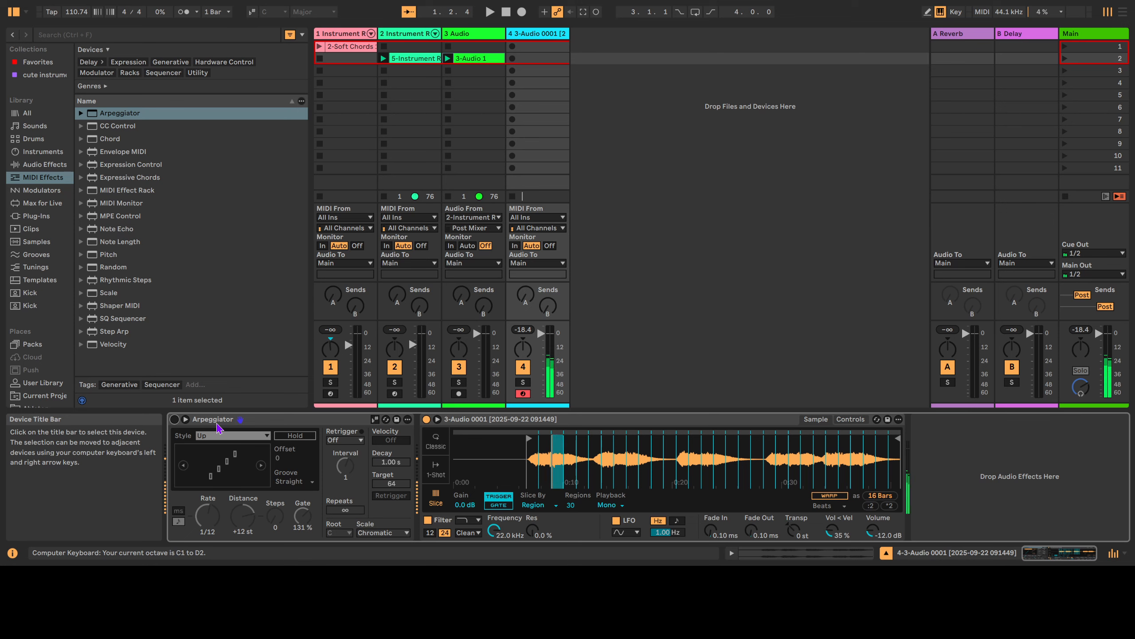
pyautogui.press('s')
pyautogui.press('s')
pyautogui.press('g')
pyautogui.press('g')
pyautogui.press('g')
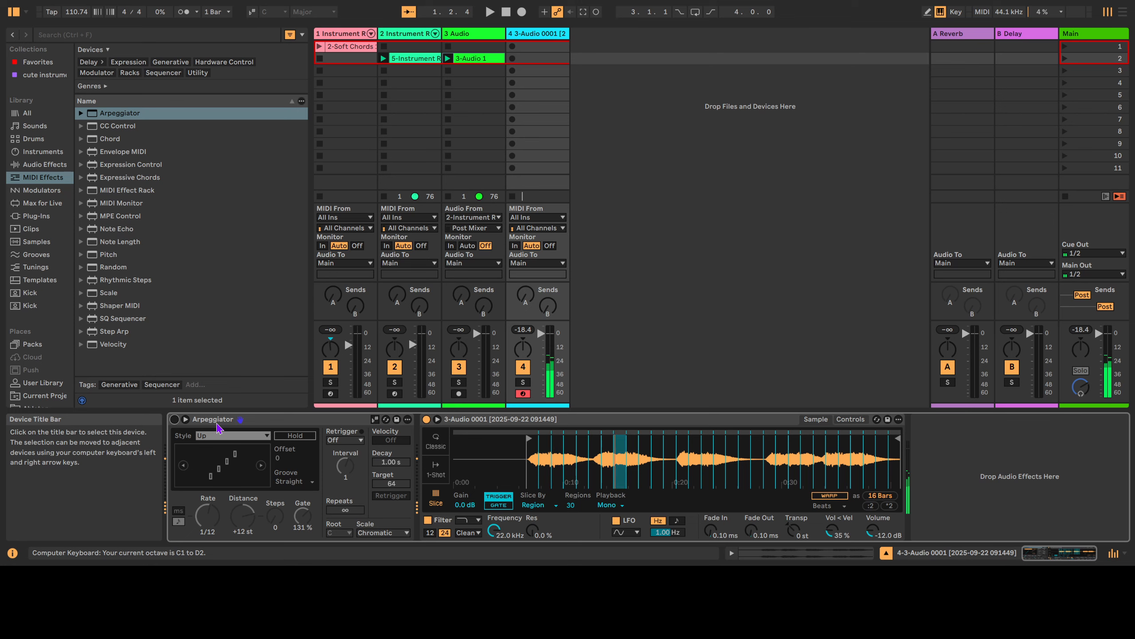
pyautogui.press('g')
pyautogui.press('h')
pyautogui.press('k')
pyautogui.press('l')
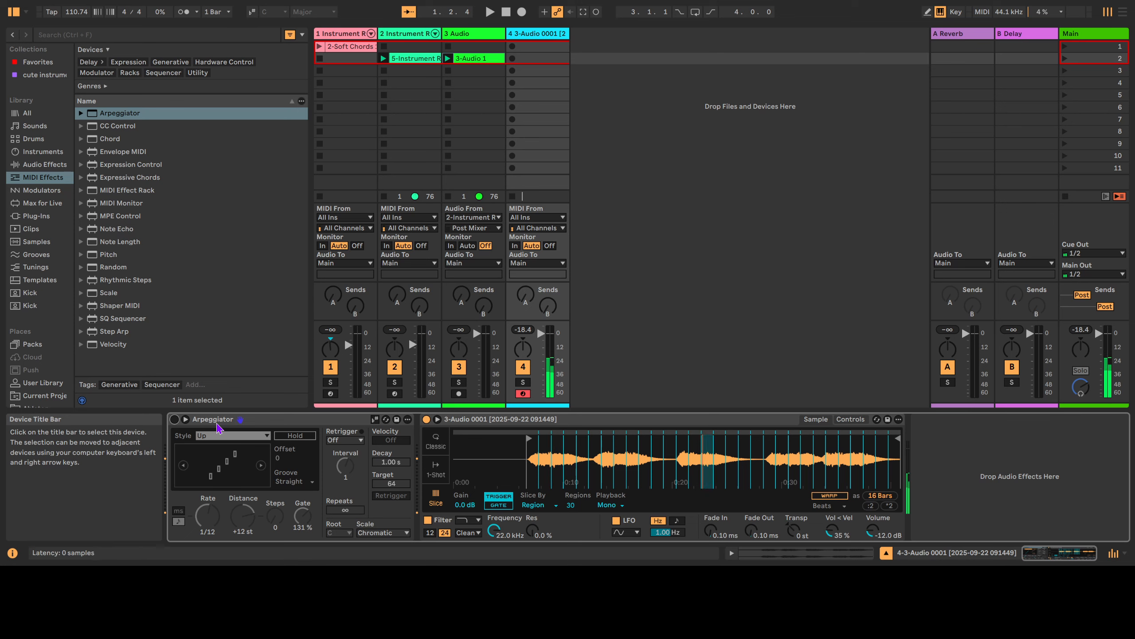
# Repeat single region slices and play a run of higher slices in octave C2.
pyautogui.press('l')
pyautogui.press('l')
pyautogui.press('l')
pyautogui.press('l')
pyautogui.press('l')
pyautogui.press('l')
pyautogui.press('s')
pyautogui.press('s')
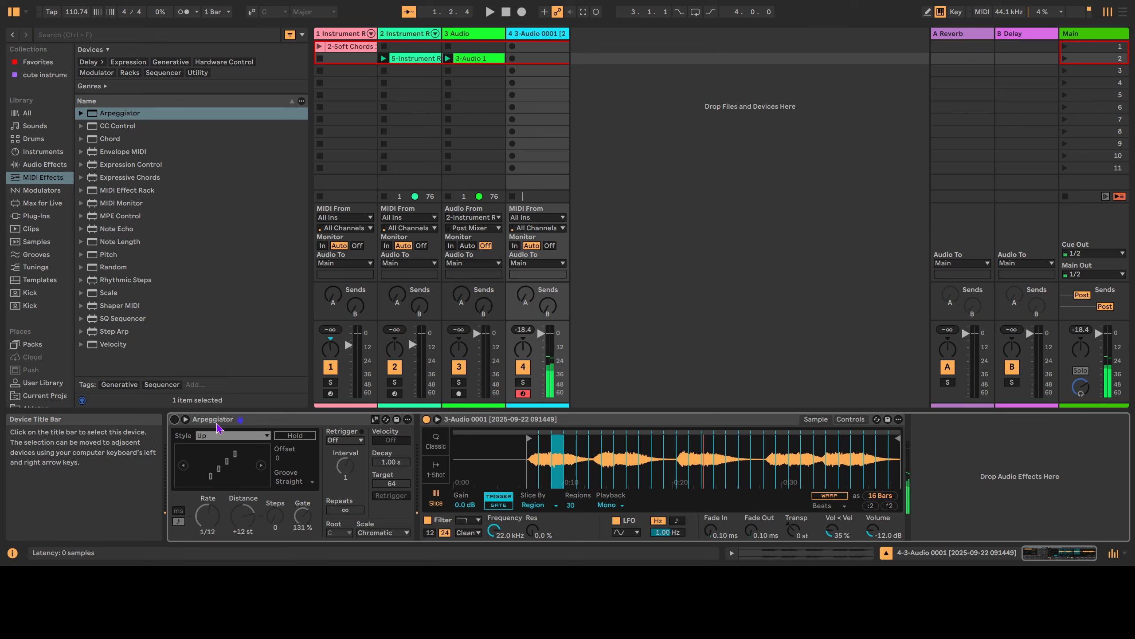
pyautogui.press('s')
pyautogui.press('s')
pyautogui.press('s')
pyautogui.press('g')
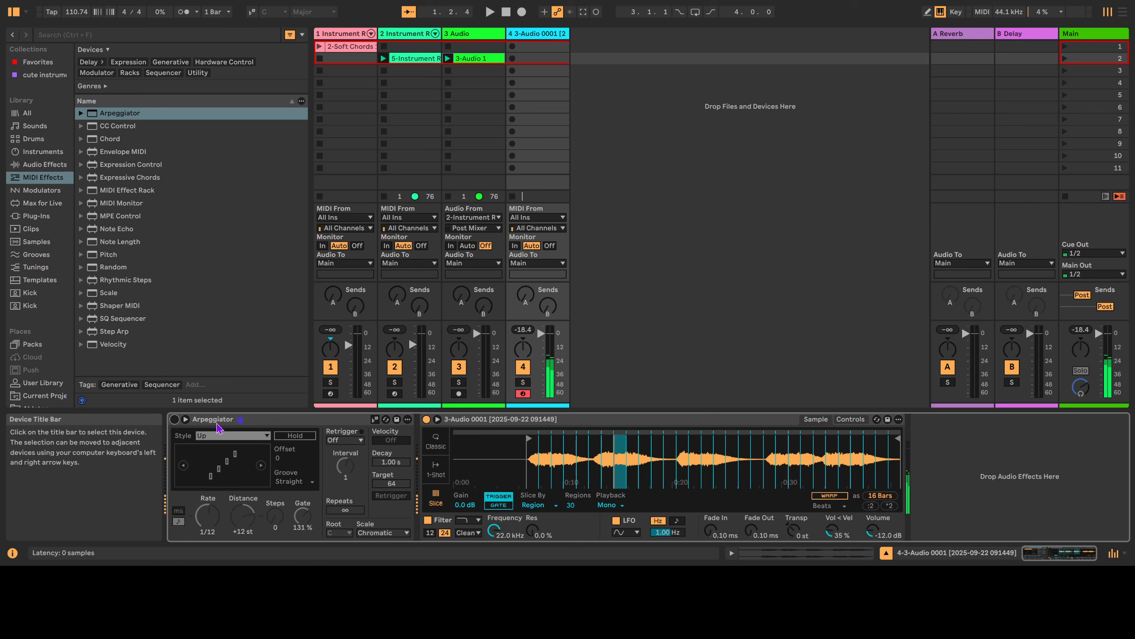
pyautogui.press('g')
pyautogui.press('g')
pyautogui.press('g')
pyautogui.press('l')
pyautogui.press('l')
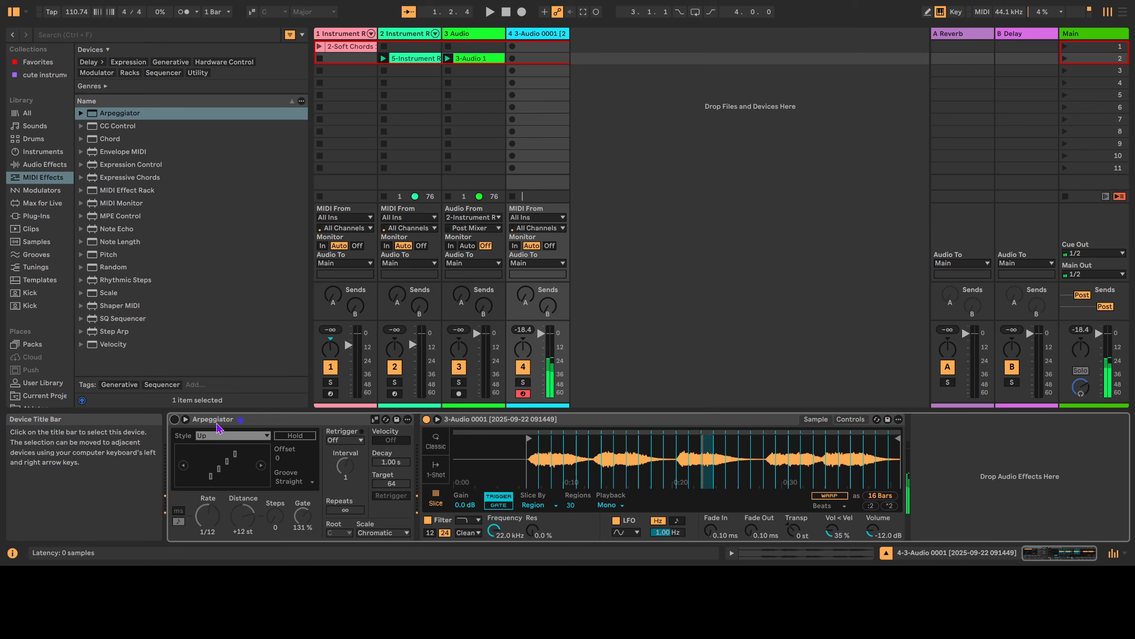
pyautogui.press('l')
pyautogui.press('l')
pyautogui.press('l')
pyautogui.press('l')
pyautogui.press('l')
pyautogui.press('l')
pyautogui.press('z')
pyautogui.press('d')
pyautogui.press('l')
pyautogui.press('k')
pyautogui.press('j')
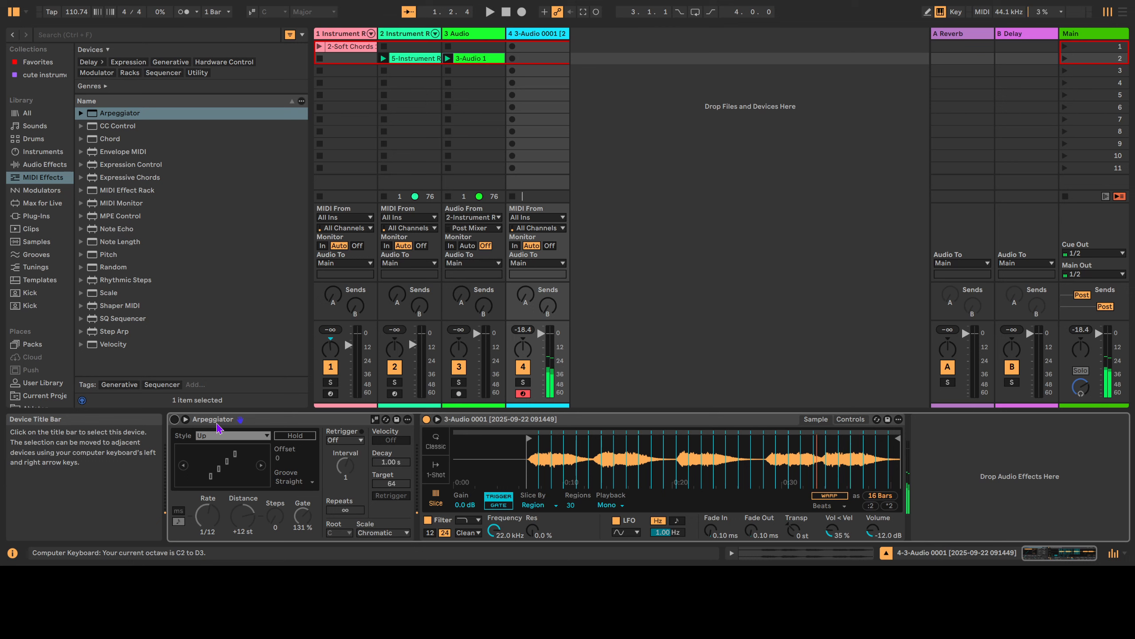
pyautogui.press('h')
pyautogui.press('h')
pyautogui.press('h')
pyautogui.press('h')
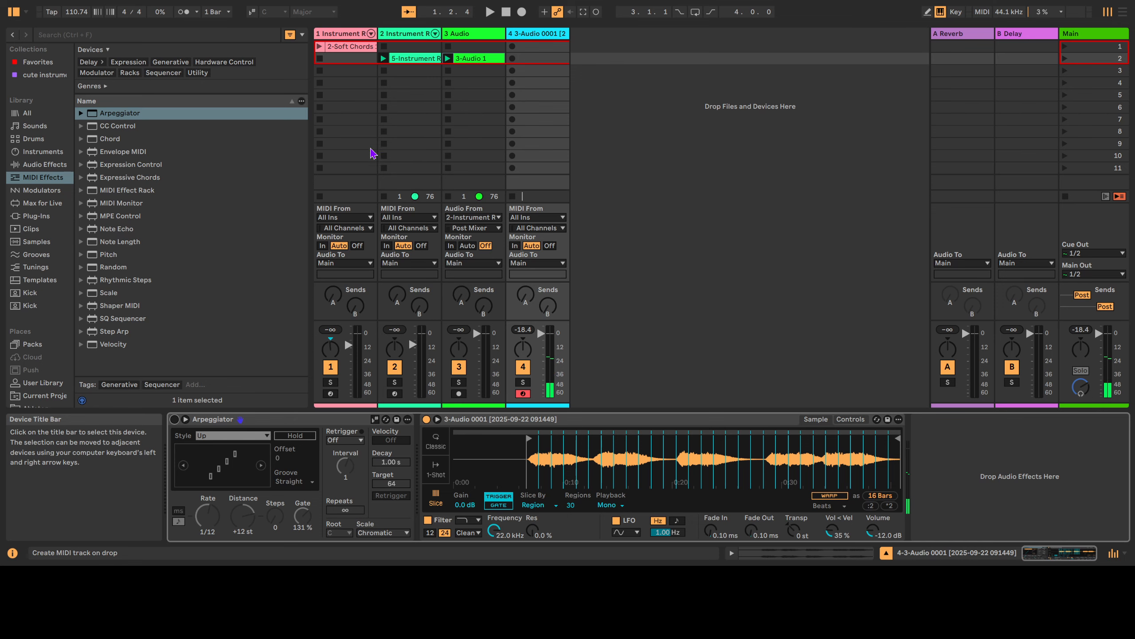
# Create, then delete, an empty MIDI clip in track 4's second slot.
pyautogui.doubleClick(541, 58)
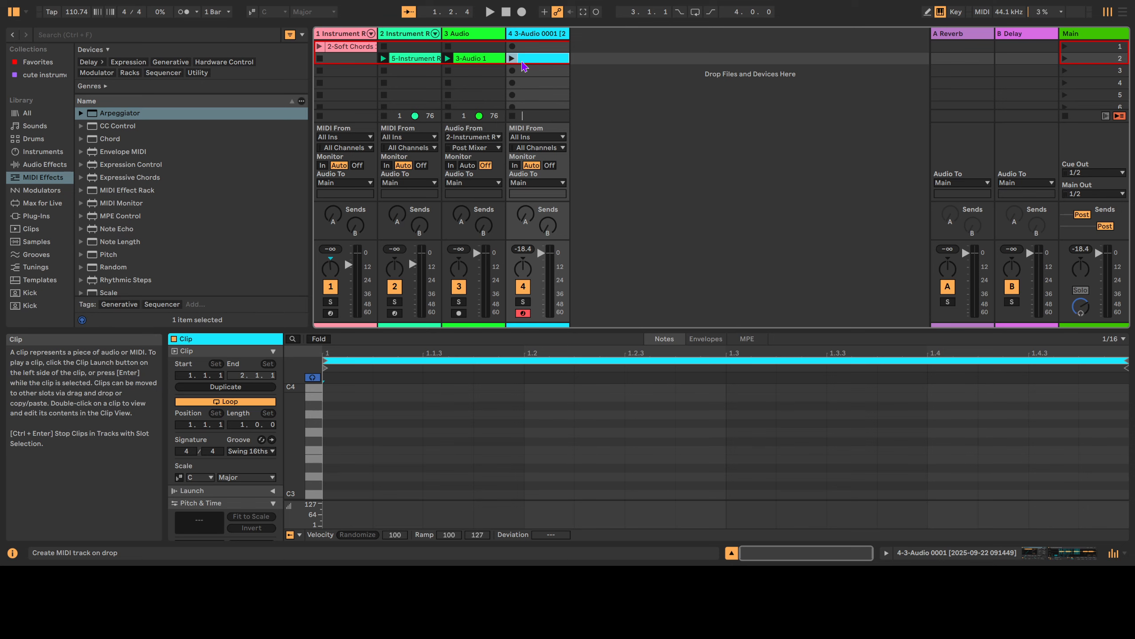
pyautogui.press('Delete')
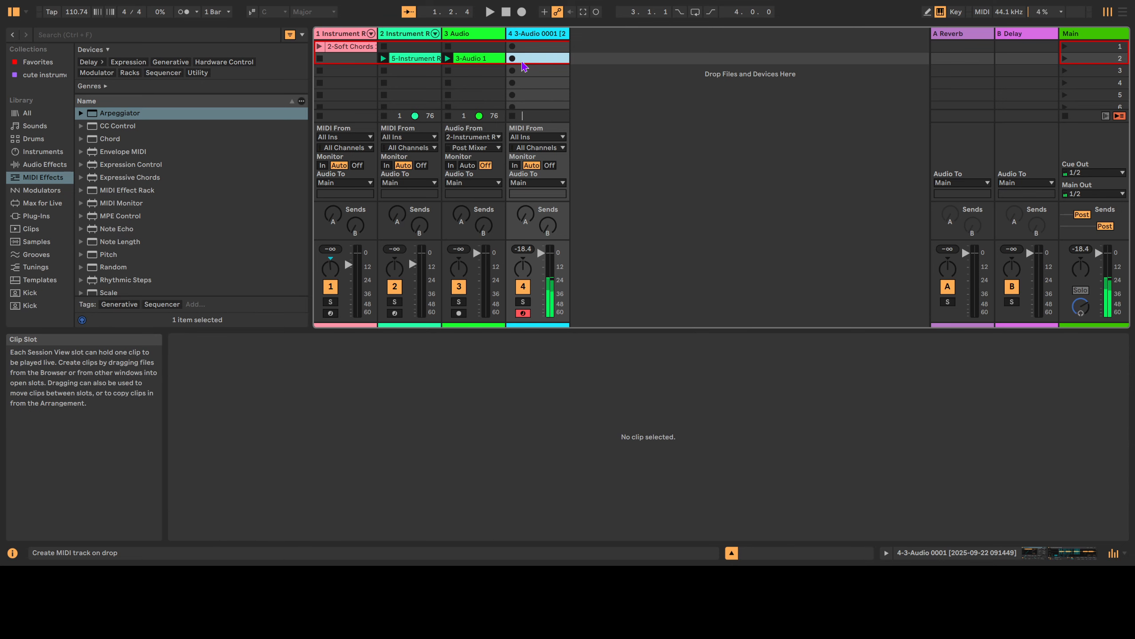
pyautogui.press('z')
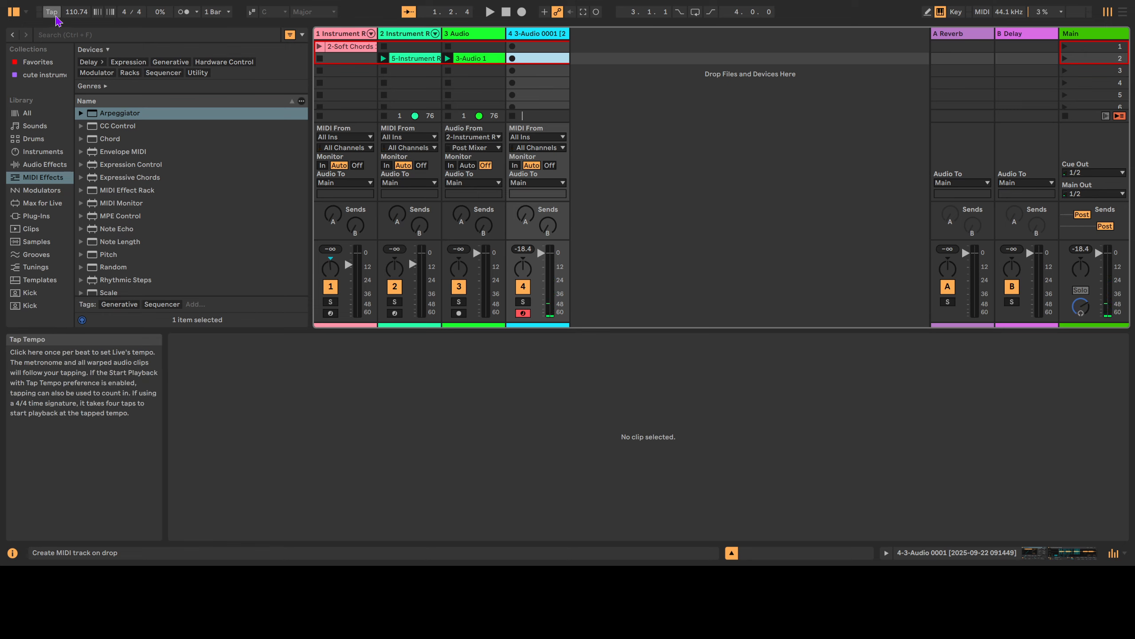
# Tap the tempo to 117.01 BPM, enable the metronome, and record into track 4's slot 3.
pyautogui.click(52, 11)
pyautogui.click(53, 12)
pyautogui.click(183, 11)
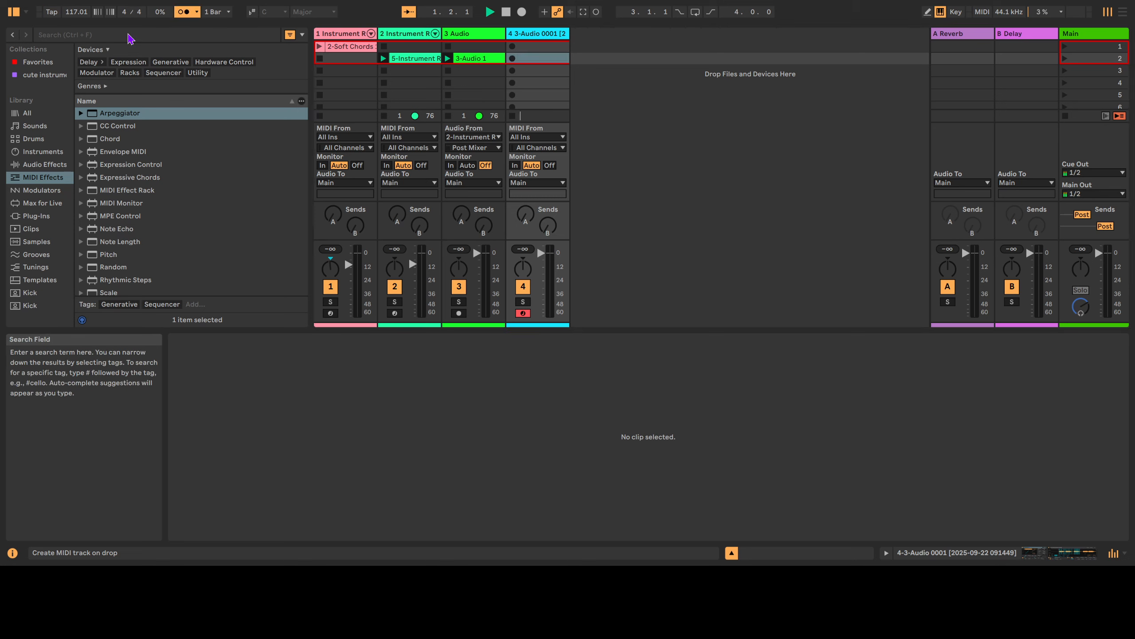
pyautogui.click(512, 71)
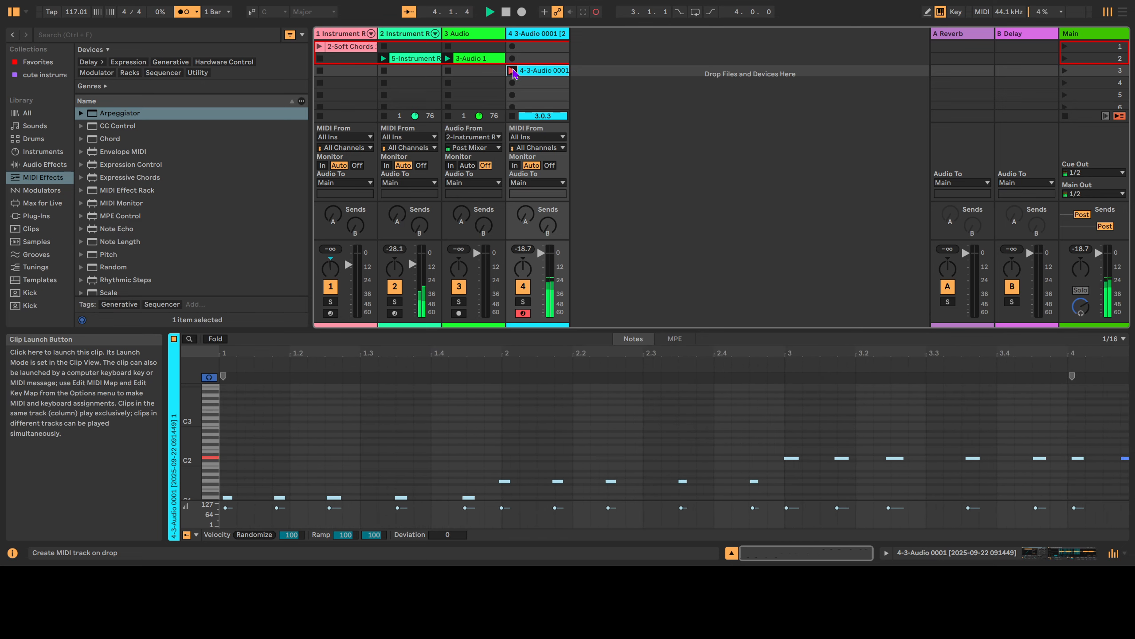
# Stop recording the clip and raise its five bar-4 notes from D2 to G#2.
pyautogui.click(512, 70)
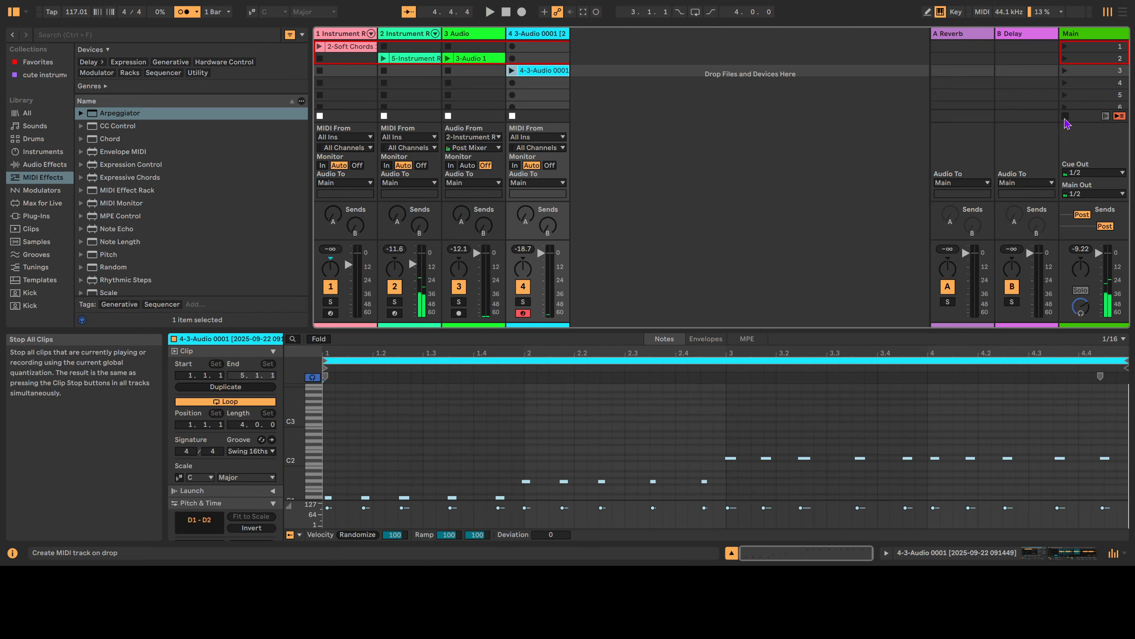
pyautogui.click(514, 71)
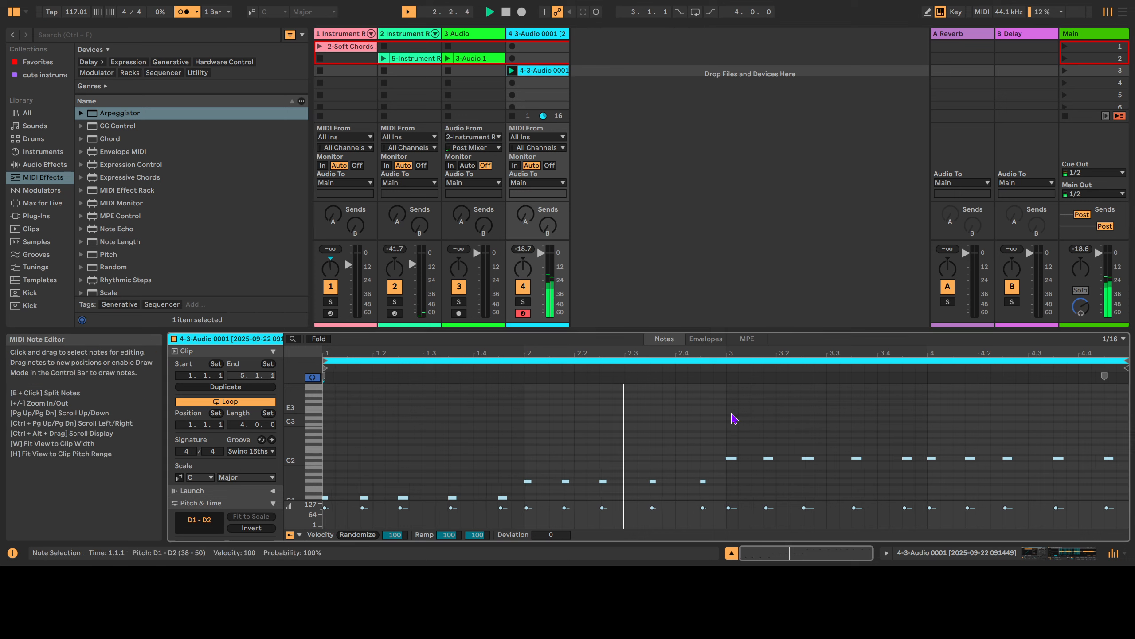
pyautogui.click(764, 436)
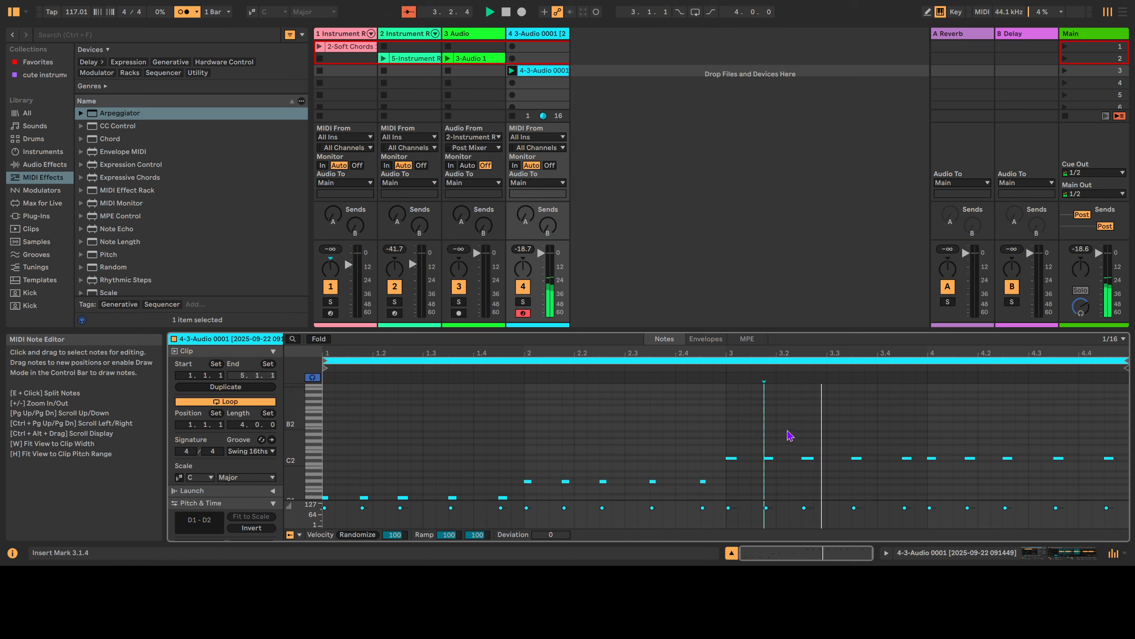
pyautogui.moveTo(927, 423); pyautogui.dragTo(1126, 506)
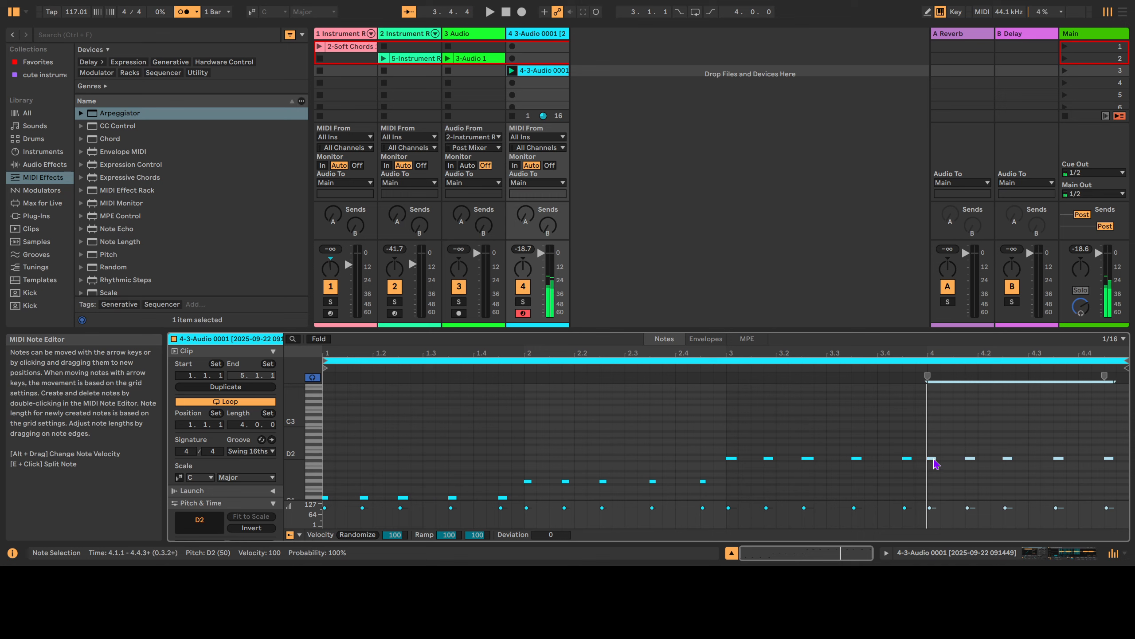
pyautogui.moveTo(936, 464); pyautogui.dragTo(933, 445)
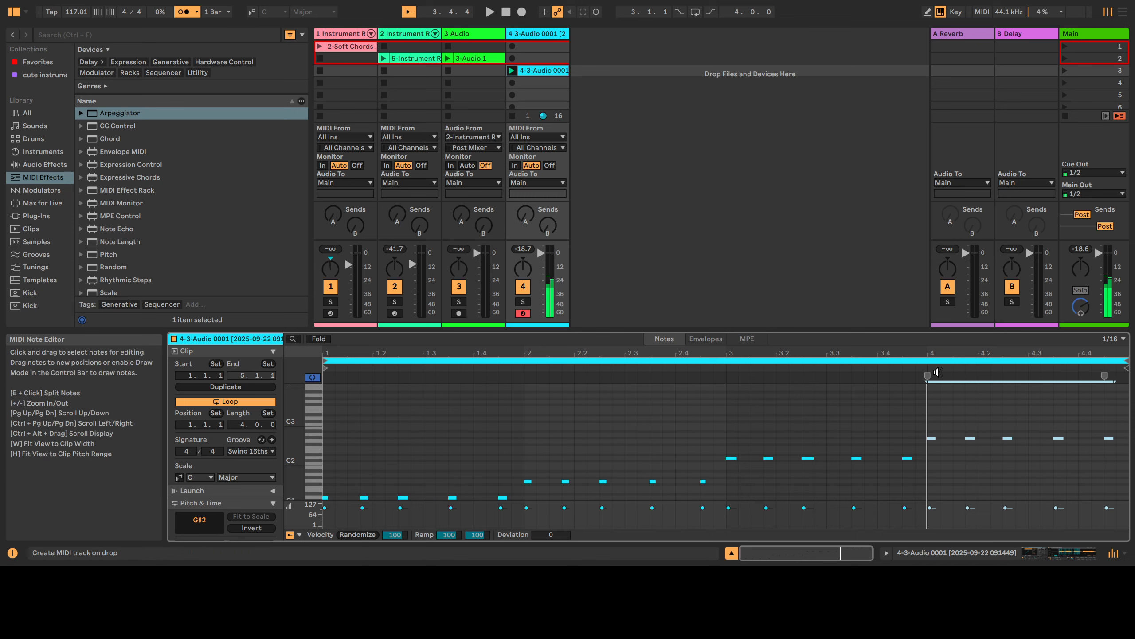
pyautogui.click(929, 366)
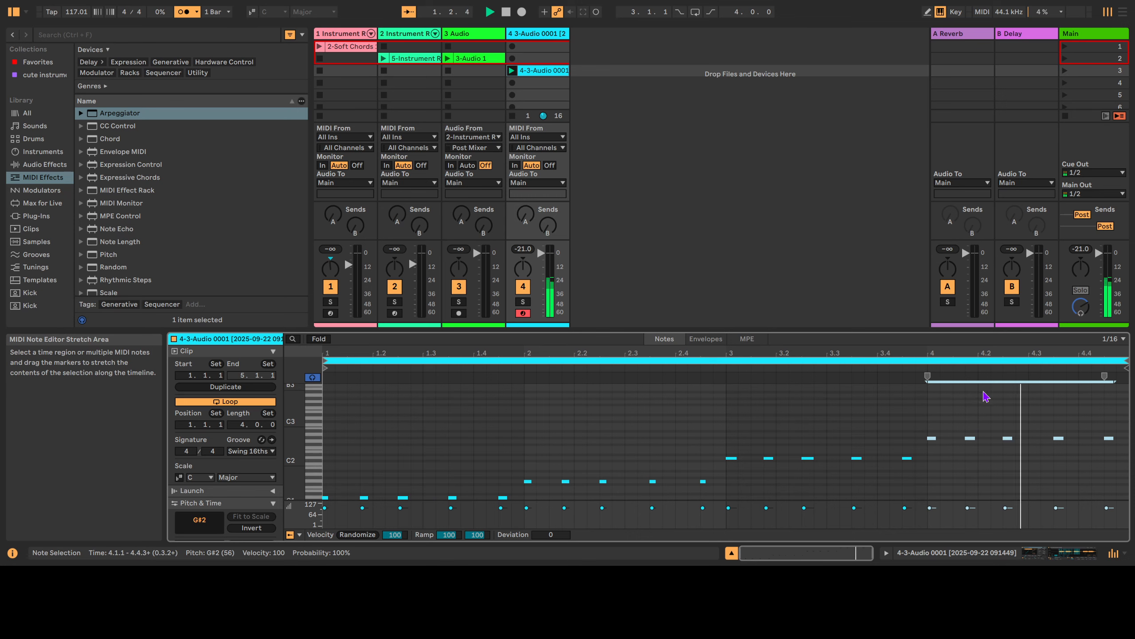
pyautogui.click(1003, 393)
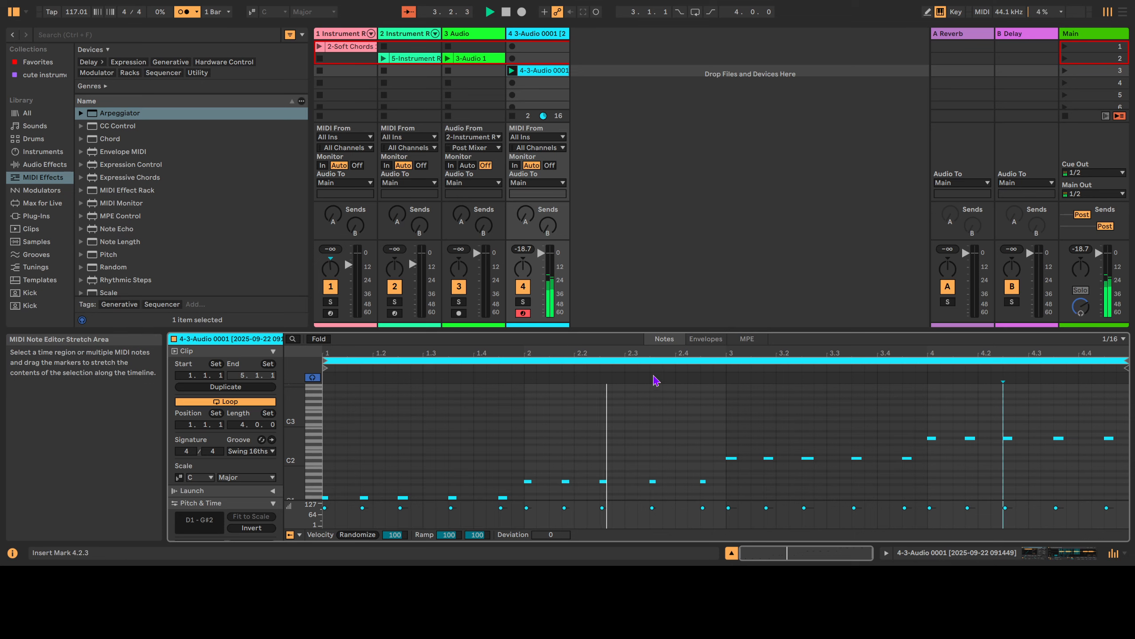
pyautogui.moveTo(728, 330); pyautogui.dragTo(728, 326)
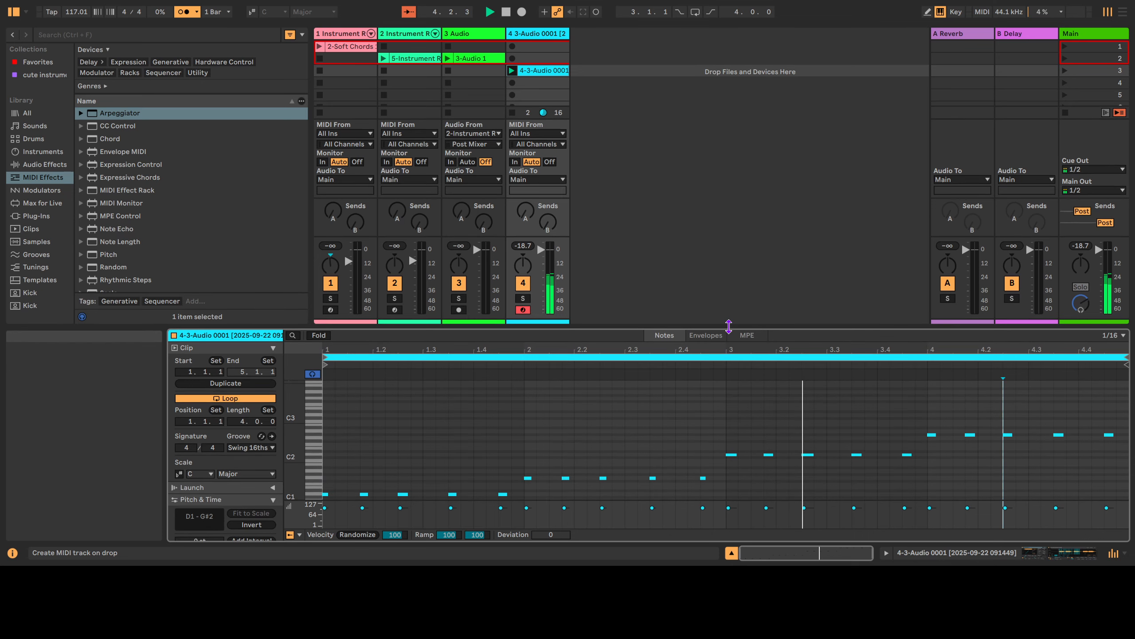
# Turn track 4's Send B to maximum and show the B Delay return's settings.
pyautogui.moveTo(547, 222); pyautogui.dragTo(548, 139)
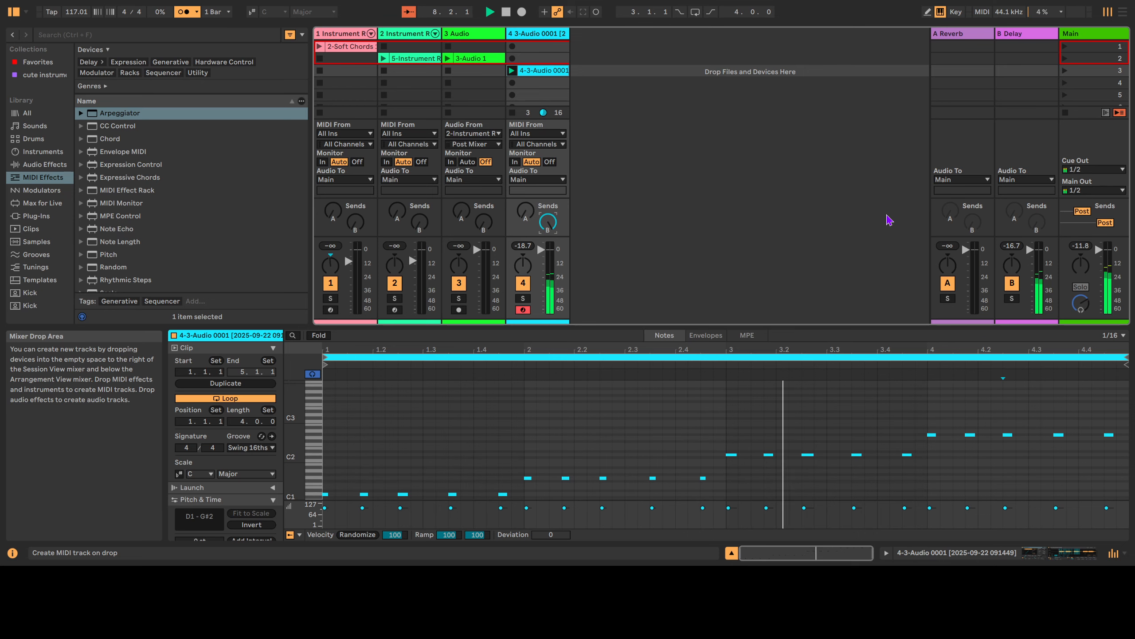
pyautogui.click(1024, 34)
pyautogui.click(1024, 35)
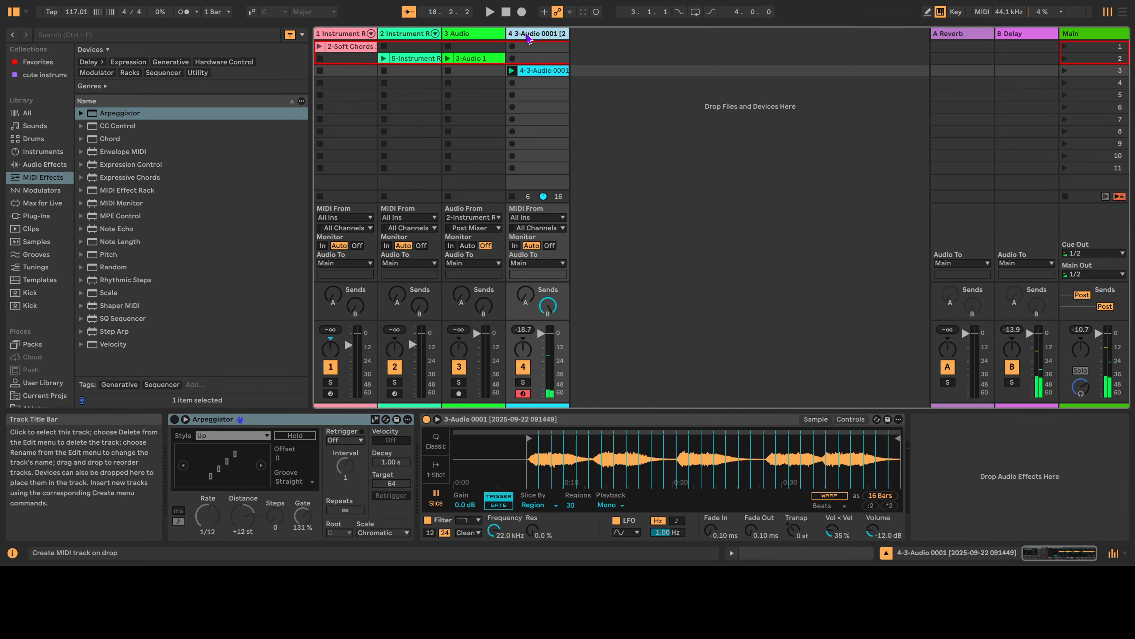
# Transpose track 4's Simpler down to -5 st and play the set to hear it.
pyautogui.click(534, 117)
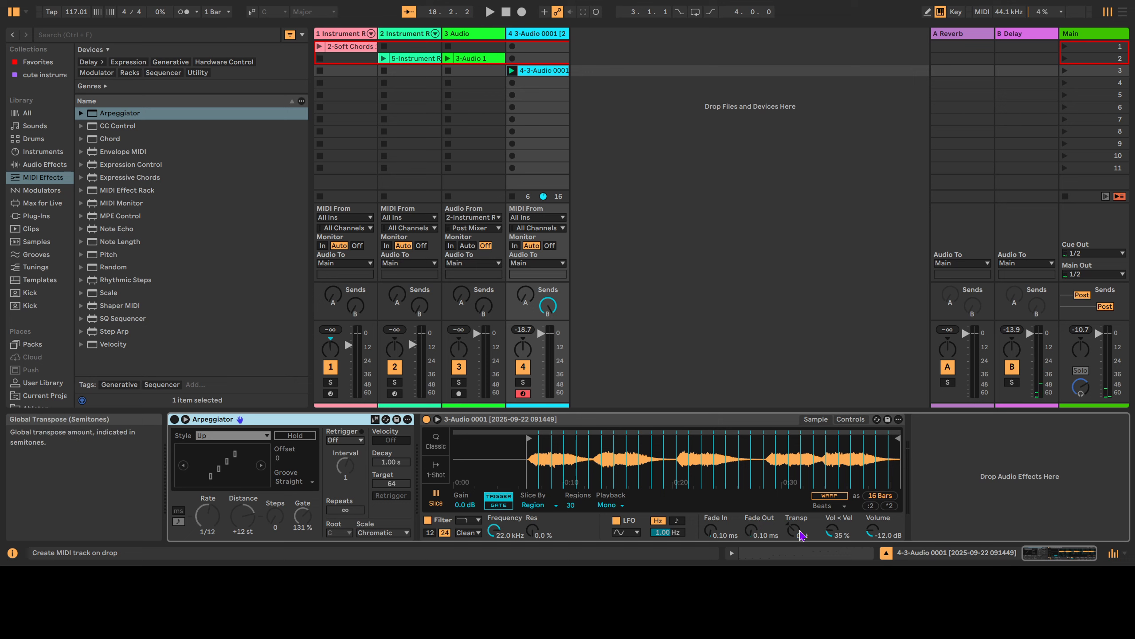
pyautogui.moveTo(795, 535); pyautogui.dragTo(795, 539)
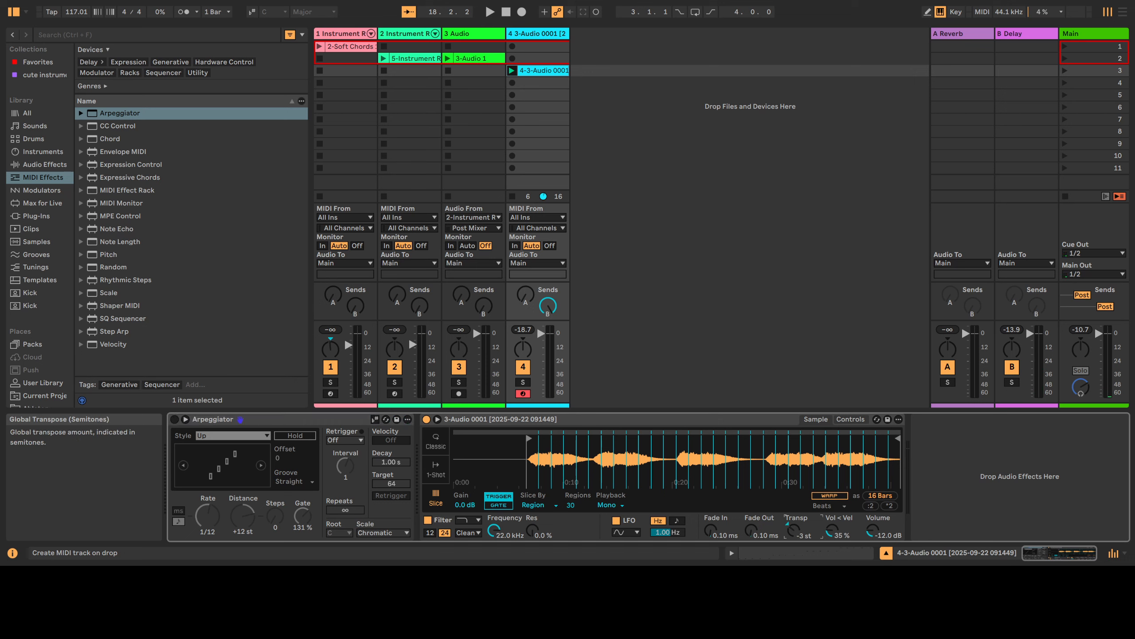
pyautogui.press('space')
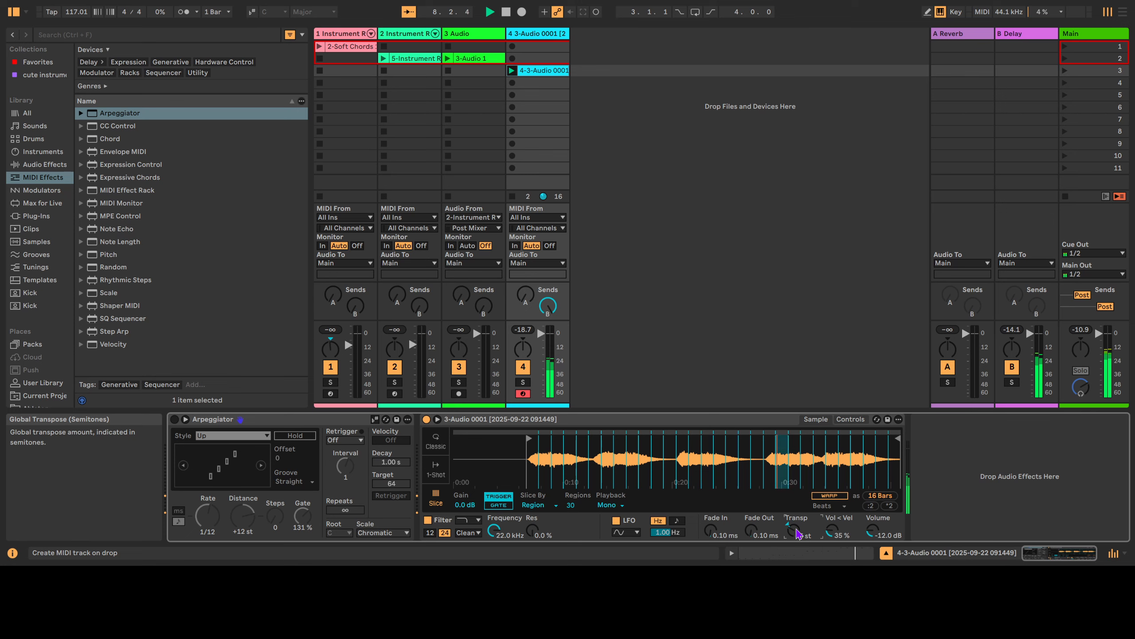
pyautogui.press('space')
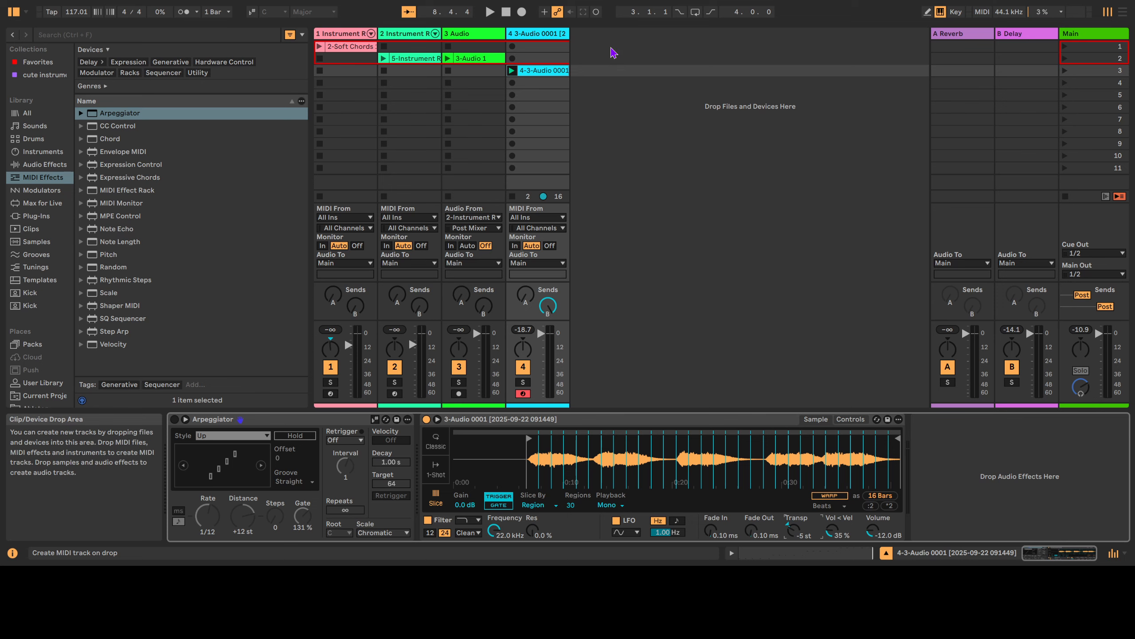
# Create MIDI track 5 and load an empty Simpler found by searching 'simpler'.
pyautogui.hotkey('ctrl', 'shift', 't')
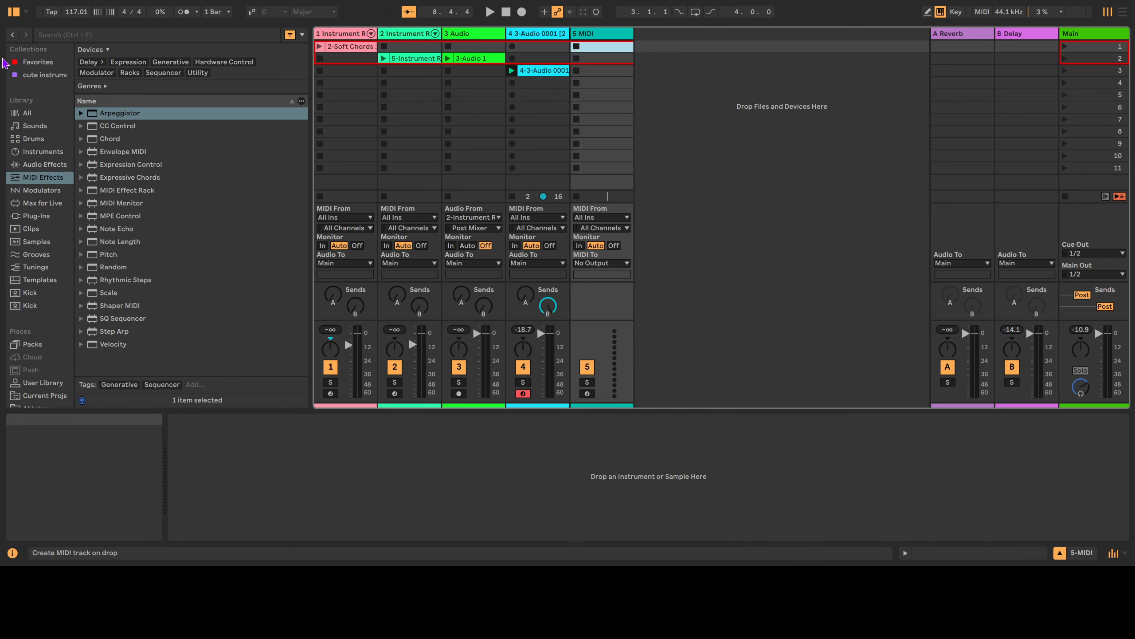
pyautogui.hotkey('ctrl', 'f')
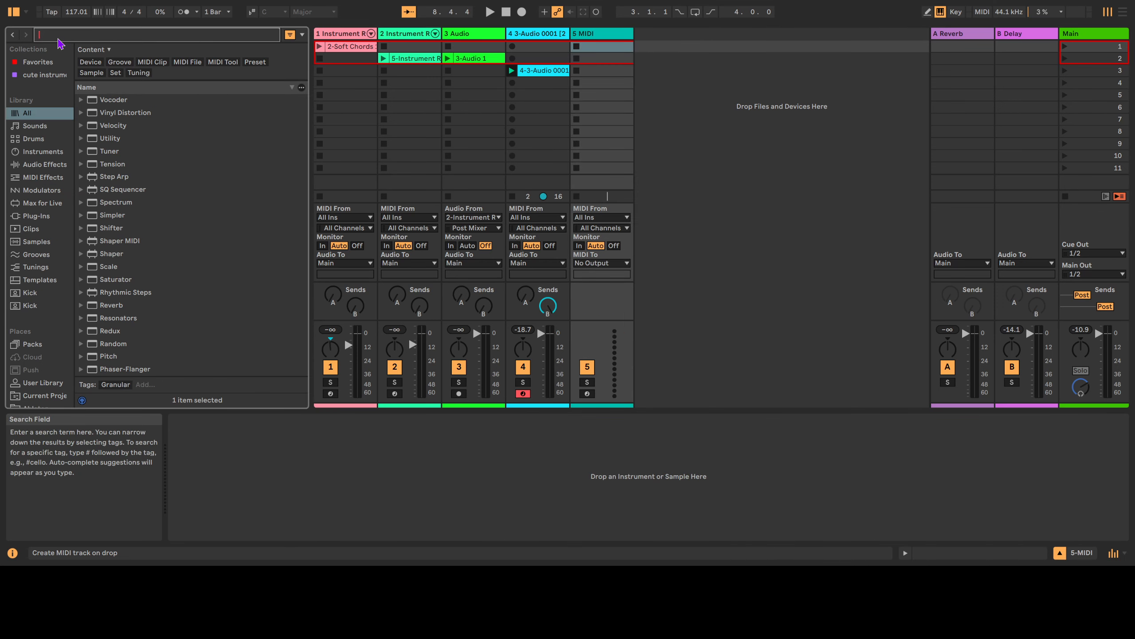
pyautogui.write('simpler')
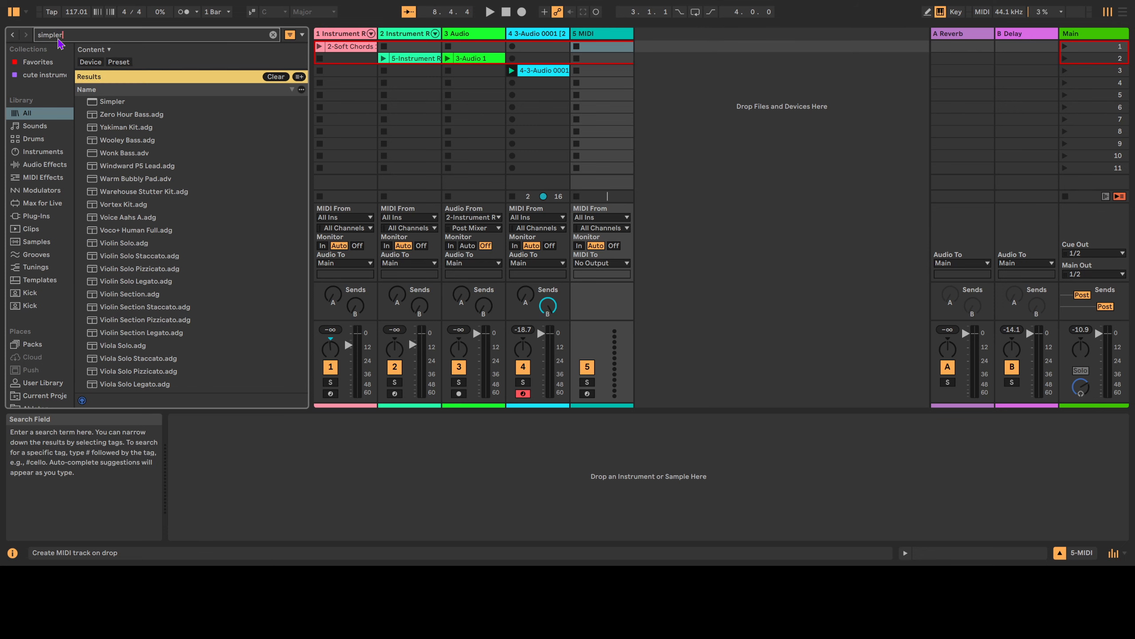
pyautogui.write('sampler')
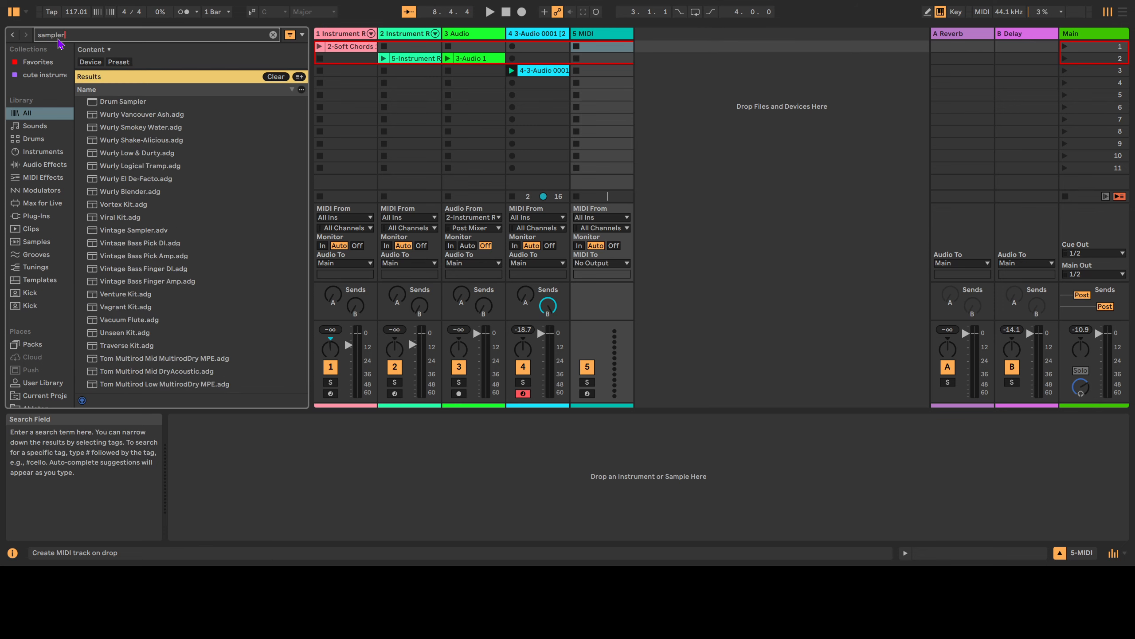
pyautogui.write('simpler')
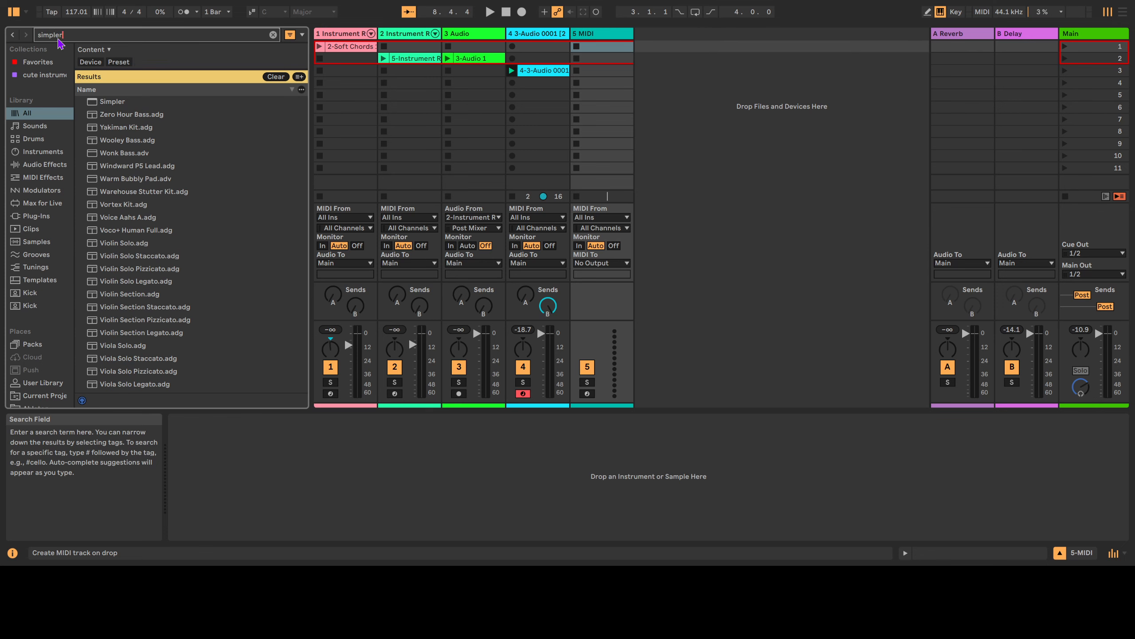
pyautogui.moveTo(117, 102); pyautogui.dragTo(500, 539)
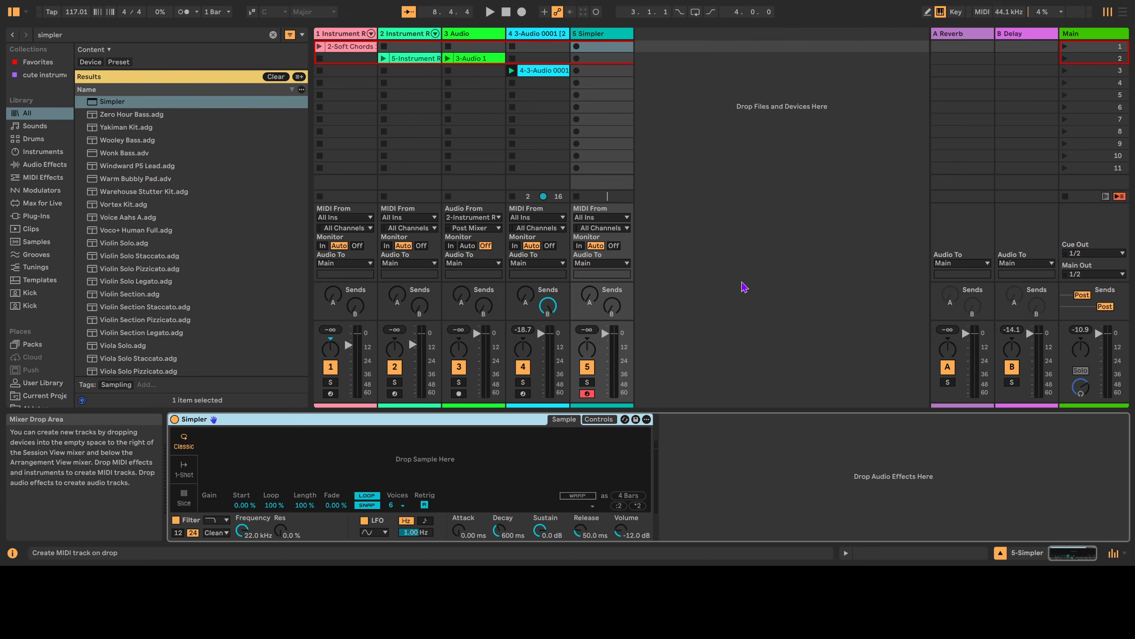
# Show the 4-3-Audio 0001 clip and track 4's devices, then play and stop the set.
pyautogui.click(543, 70)
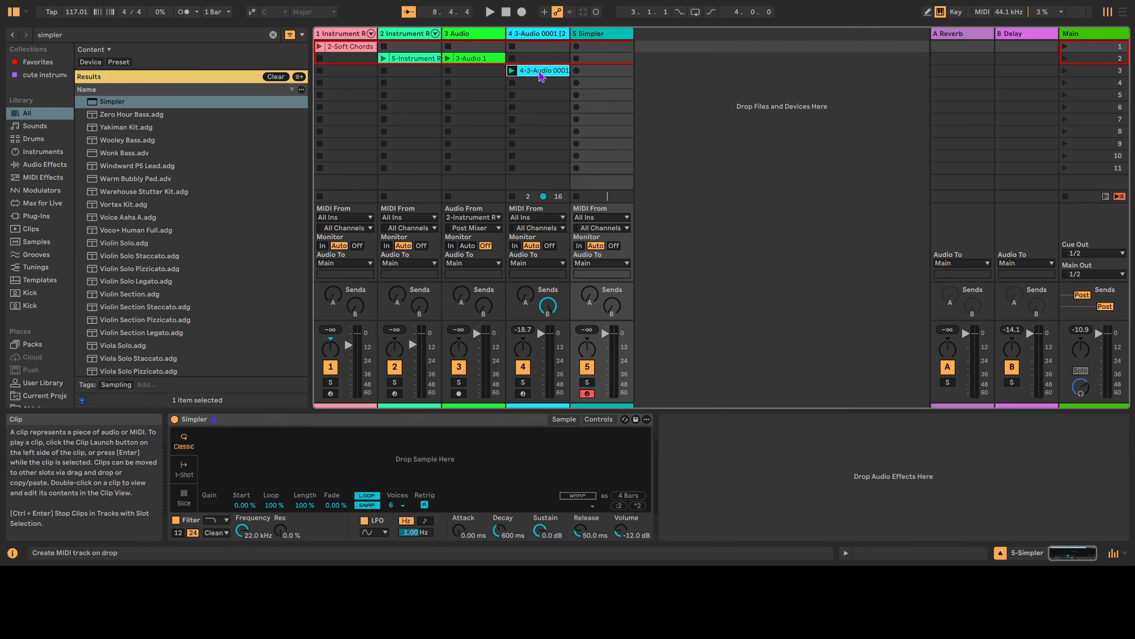
pyautogui.doubleClick(528, 34)
pyautogui.press('space')
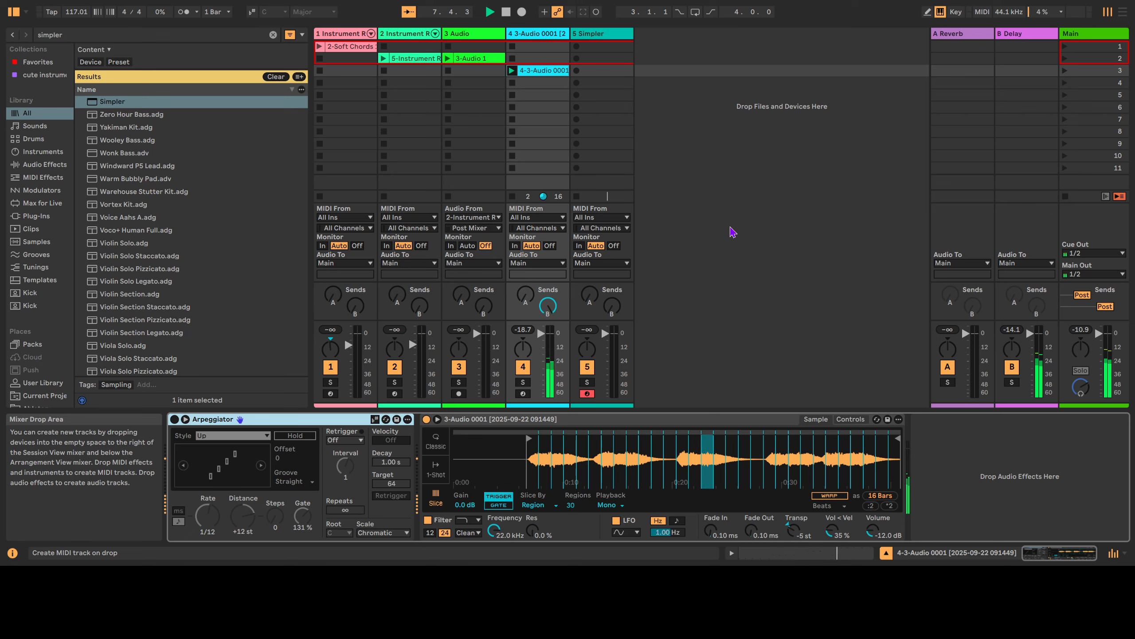
pyautogui.press('space')
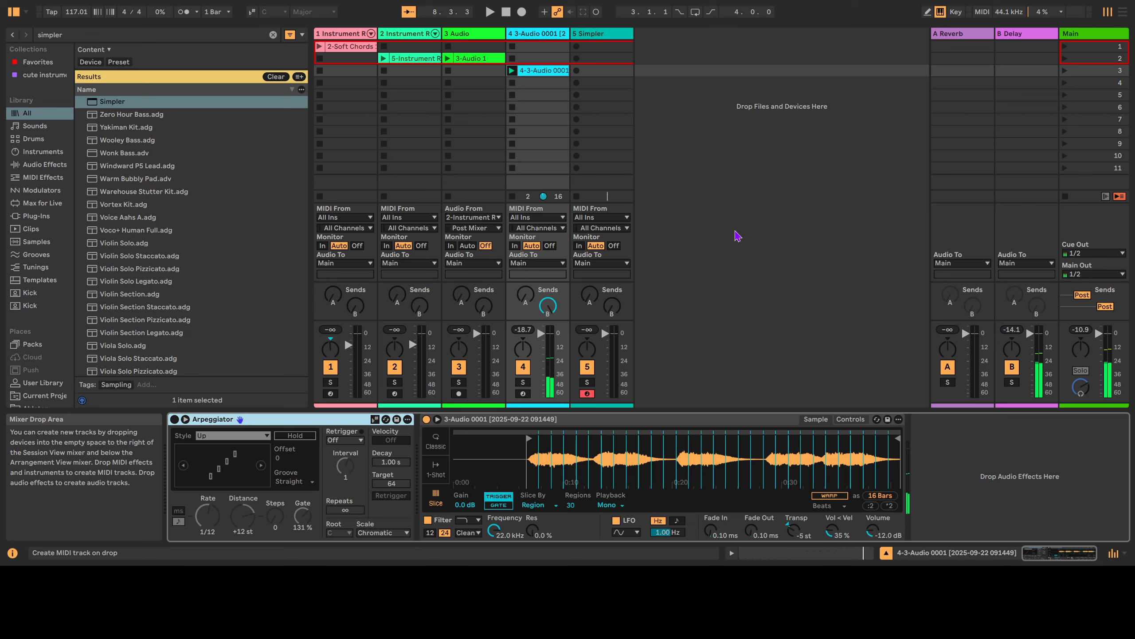